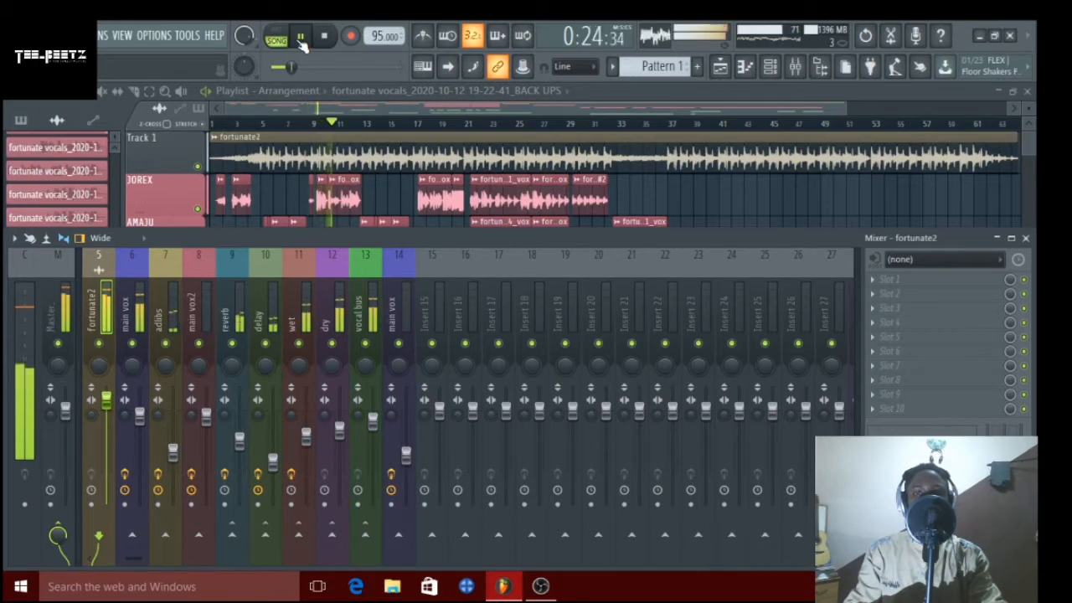
# Play the arrangement through to its end with the whole playlist in view, stop playback and return to the mixer.
pyautogui.click(795, 67)
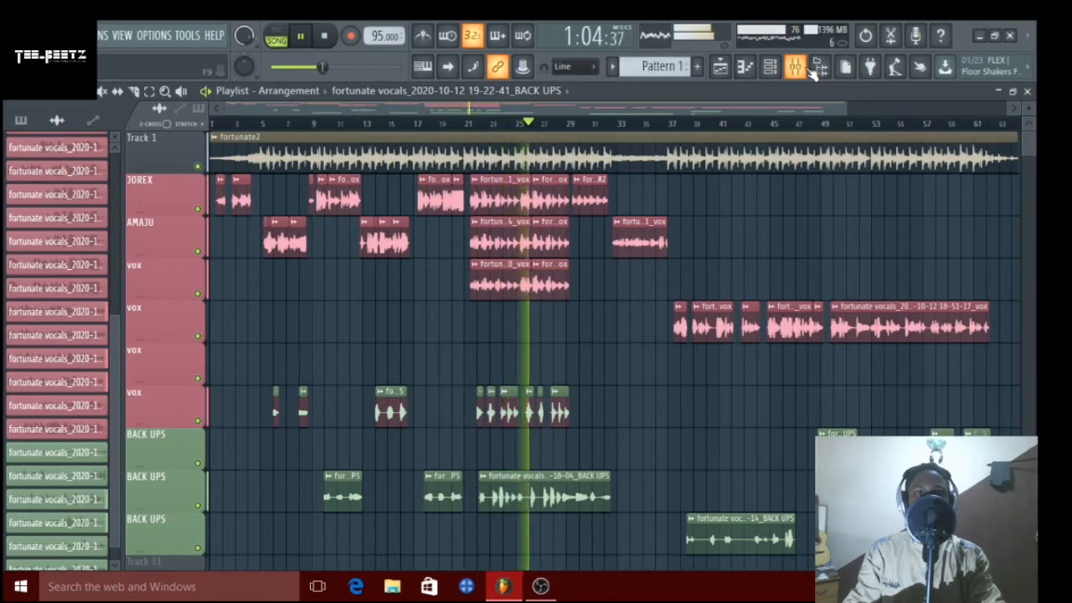
pyautogui.click(810, 71)
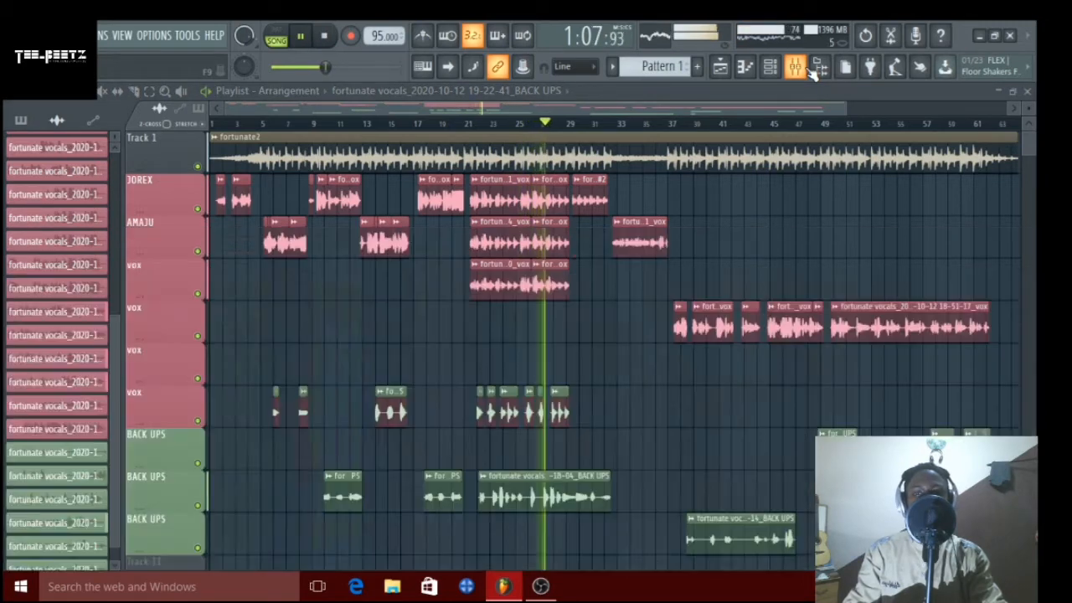
pyautogui.click(810, 70)
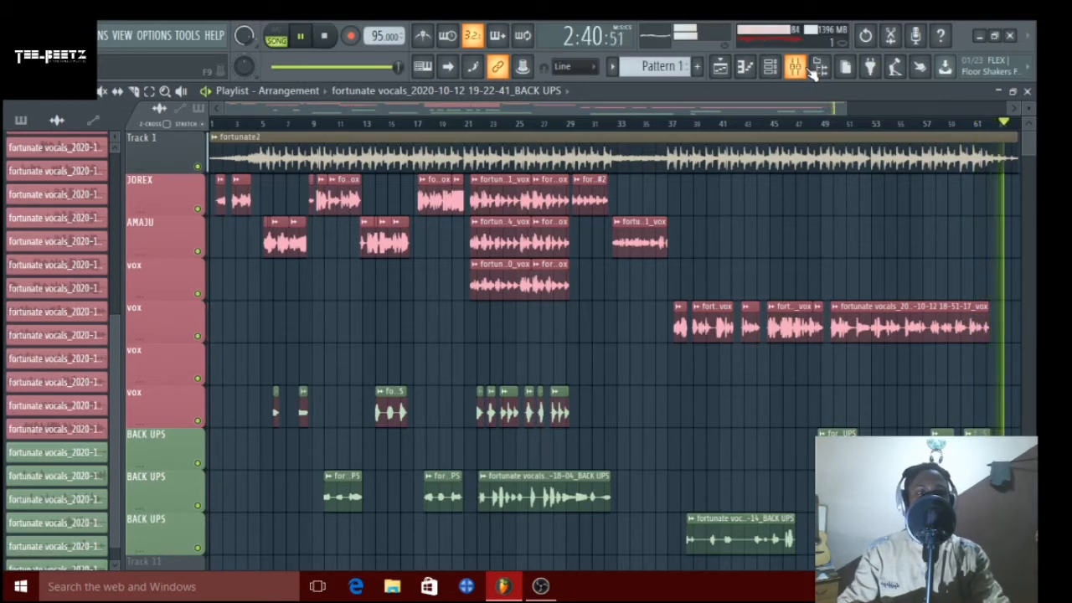
pyautogui.press('space')
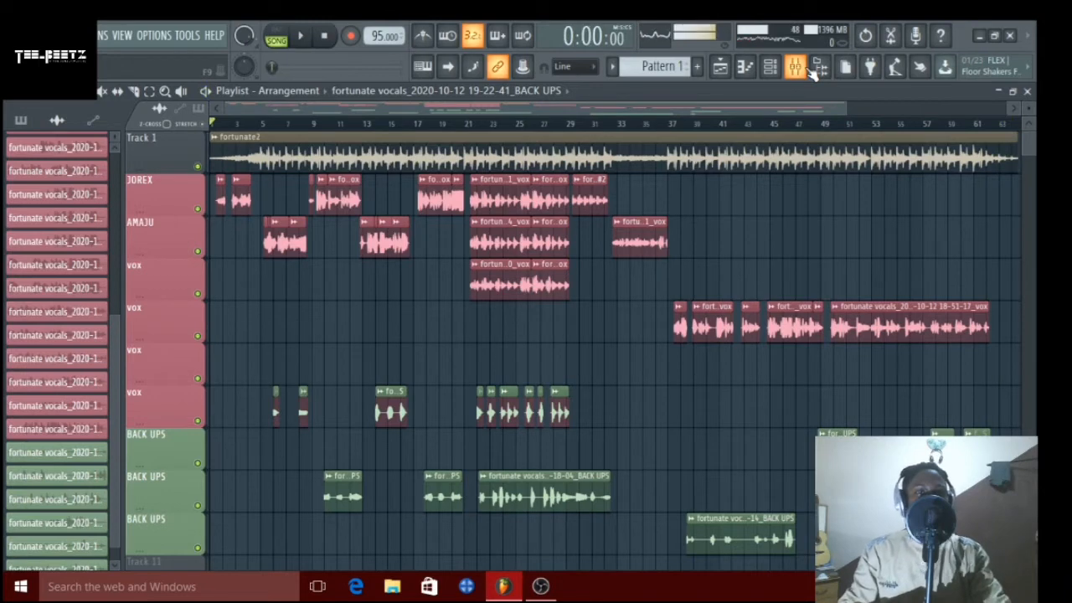
pyautogui.click(809, 70)
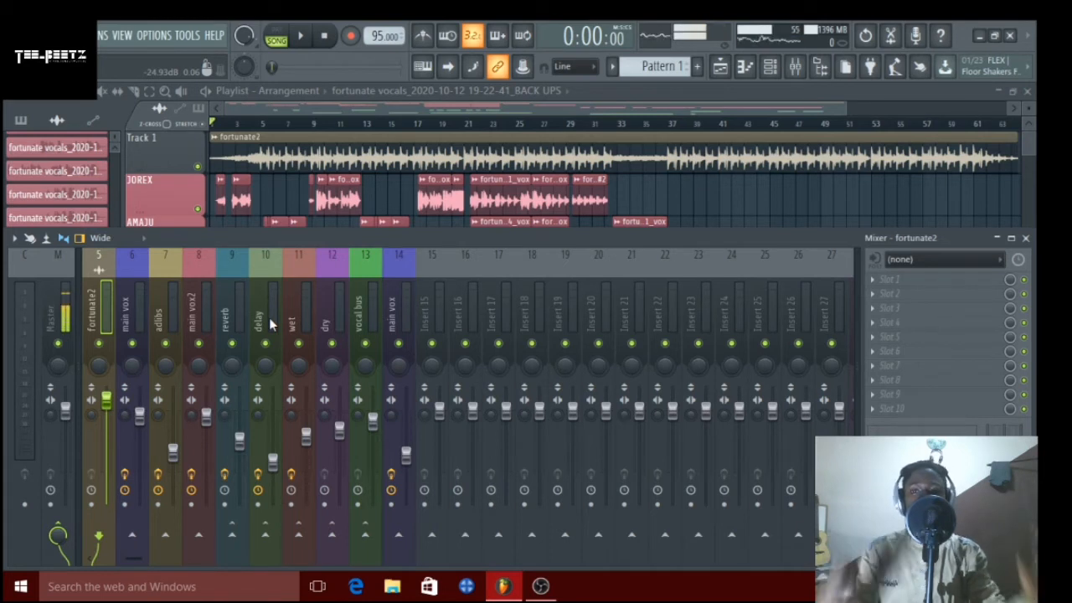
# Mute the adlibs, main vox2, reverb and delay mixer tracks and the main vox track on insert 14, keeping the vocal bus active.
pyautogui.click(166, 345)
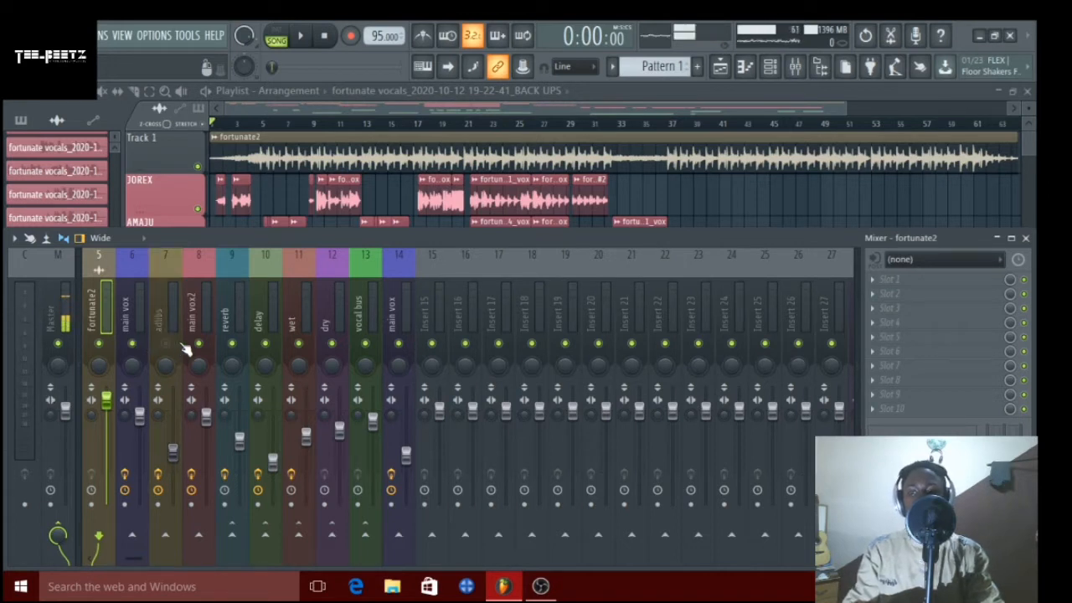
pyautogui.click(198, 345)
pyautogui.click(232, 345)
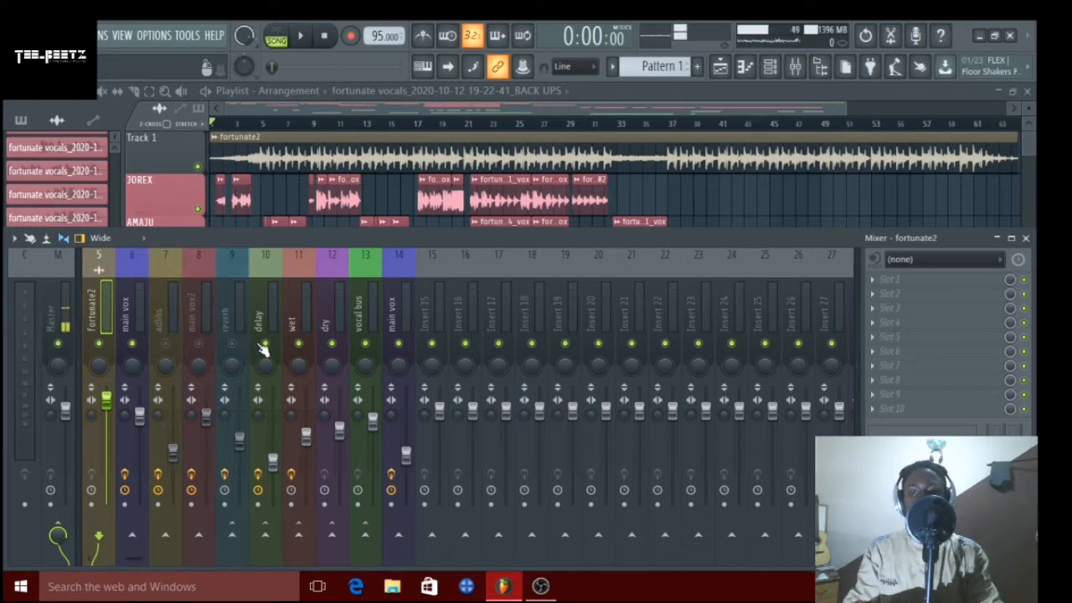
pyautogui.click(264, 345)
pyautogui.click(365, 343)
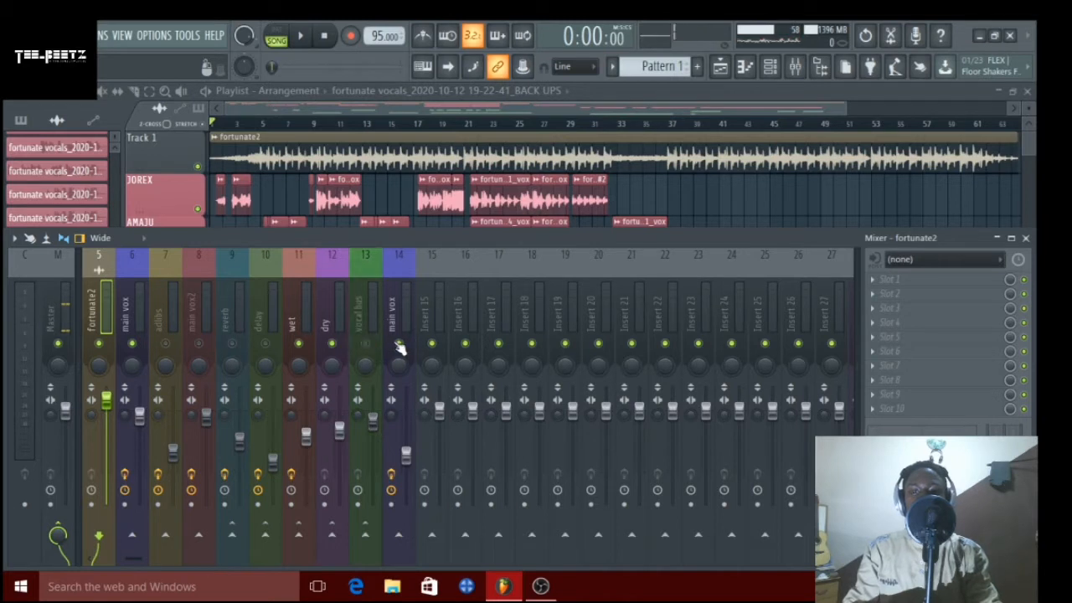
pyautogui.click(366, 343)
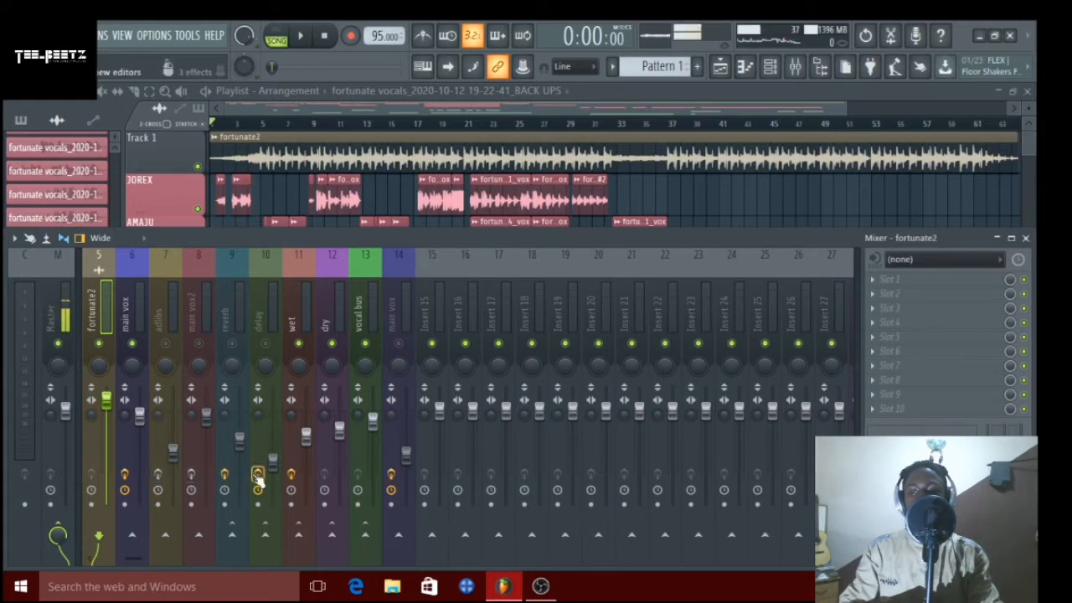
# Disable the effects on all vocal and send mixer tracks, and unmute the main vox track on insert 14.
pyautogui.click(200, 459)
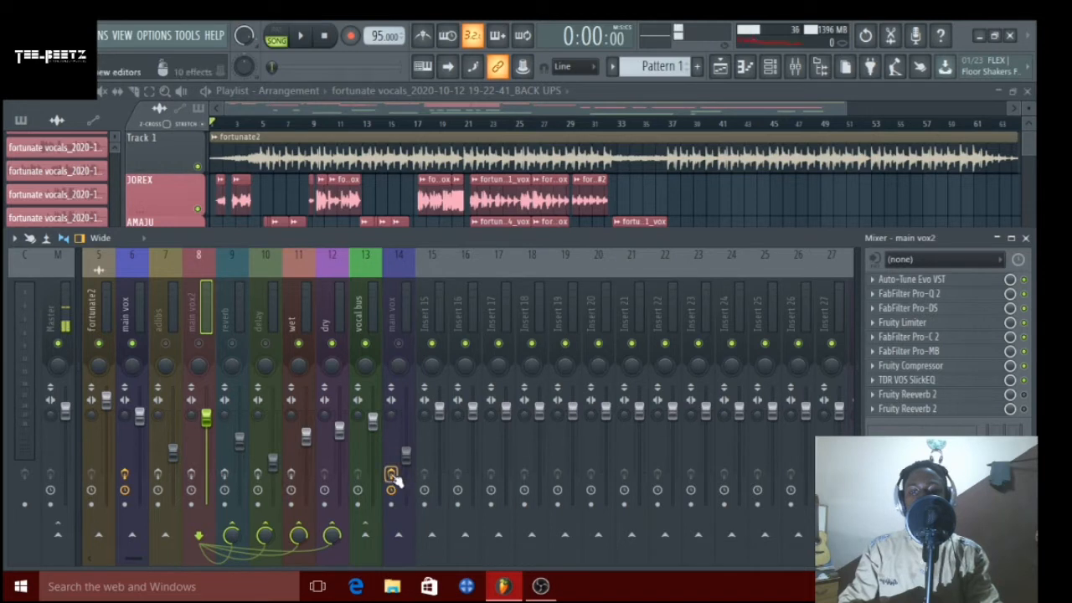
pyautogui.click(133, 318)
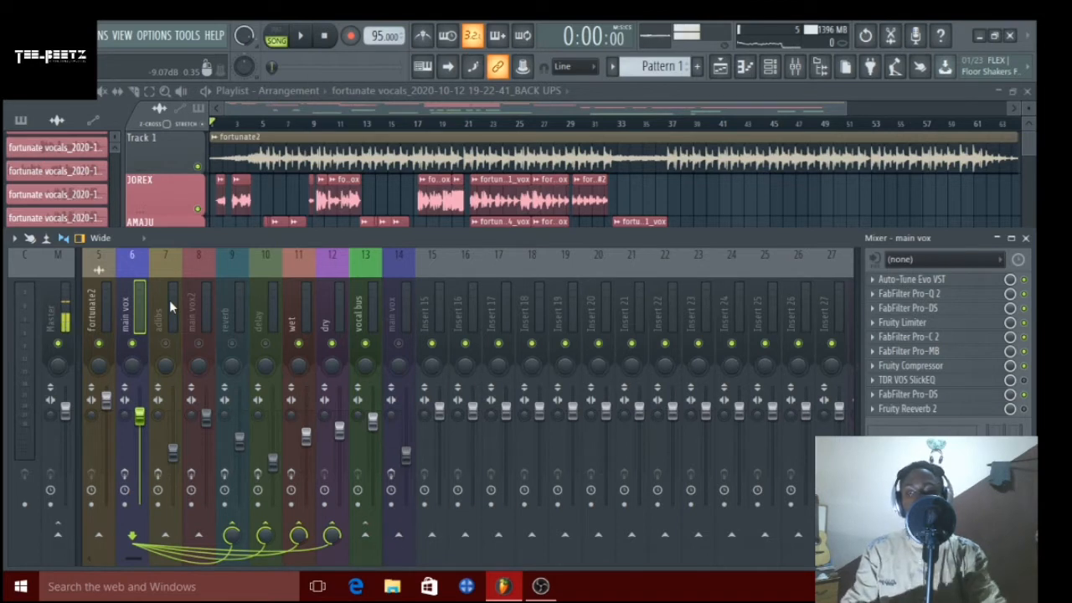
pyautogui.click(398, 345)
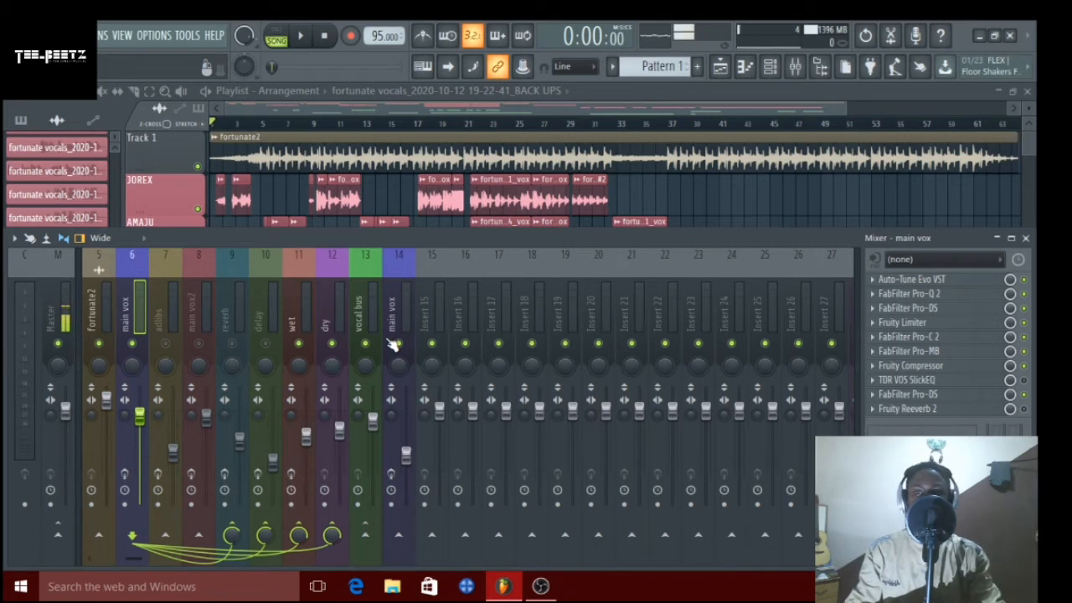
# Play the song to hear the vocals without effects, checking both main vox tracks, and stop playback.
pyautogui.press('space')
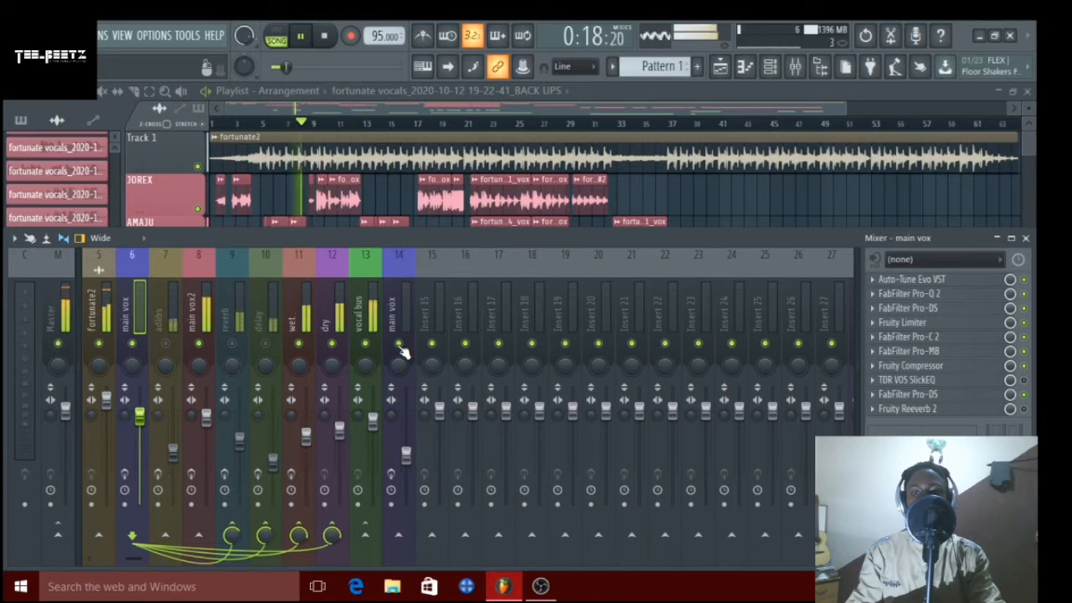
pyautogui.click(404, 314)
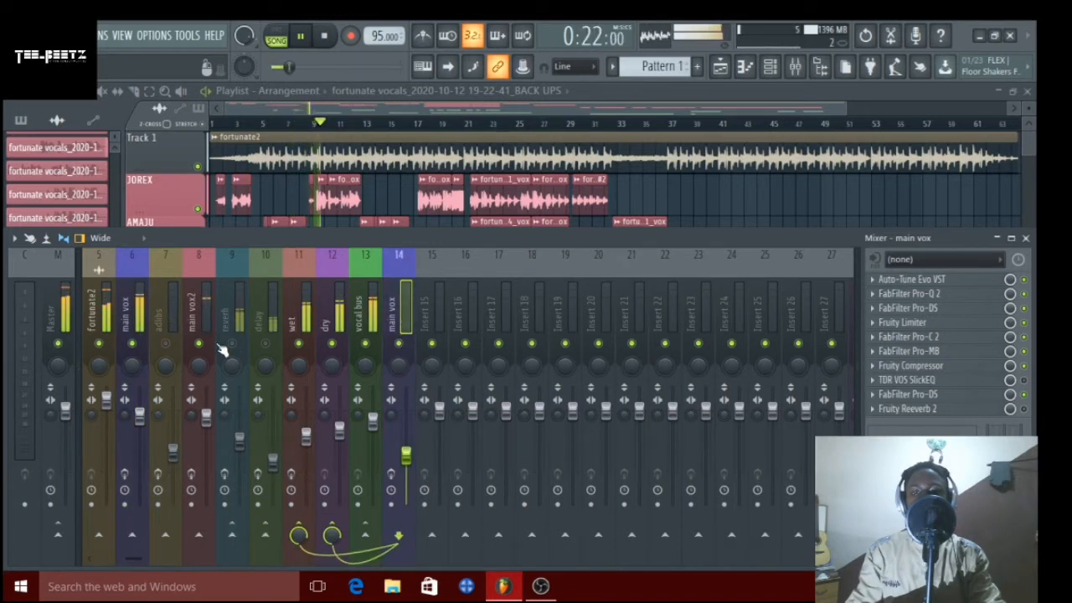
pyautogui.click(140, 313)
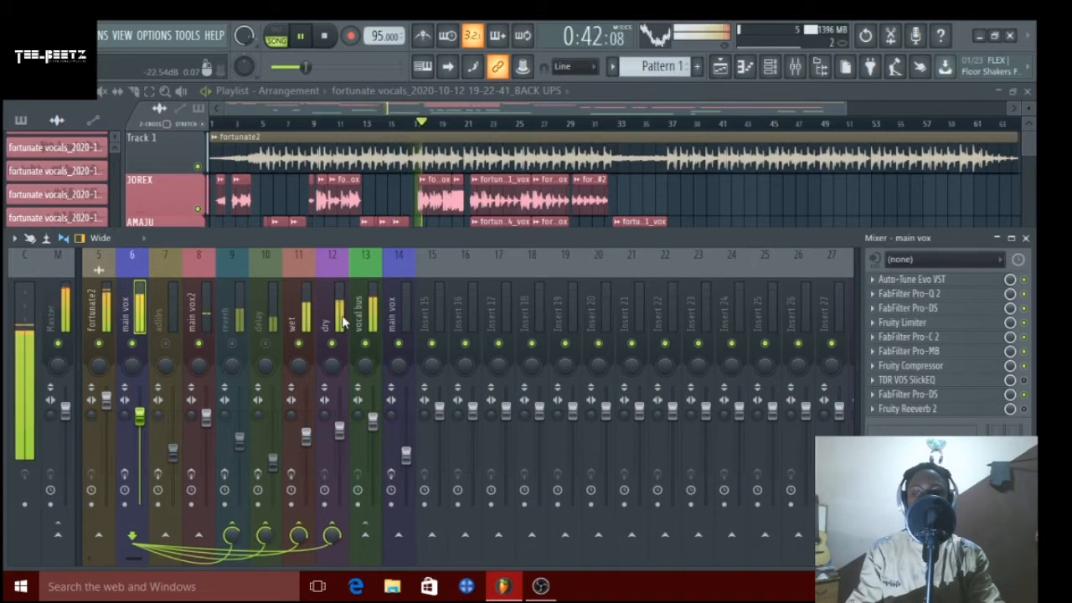
pyautogui.press('space')
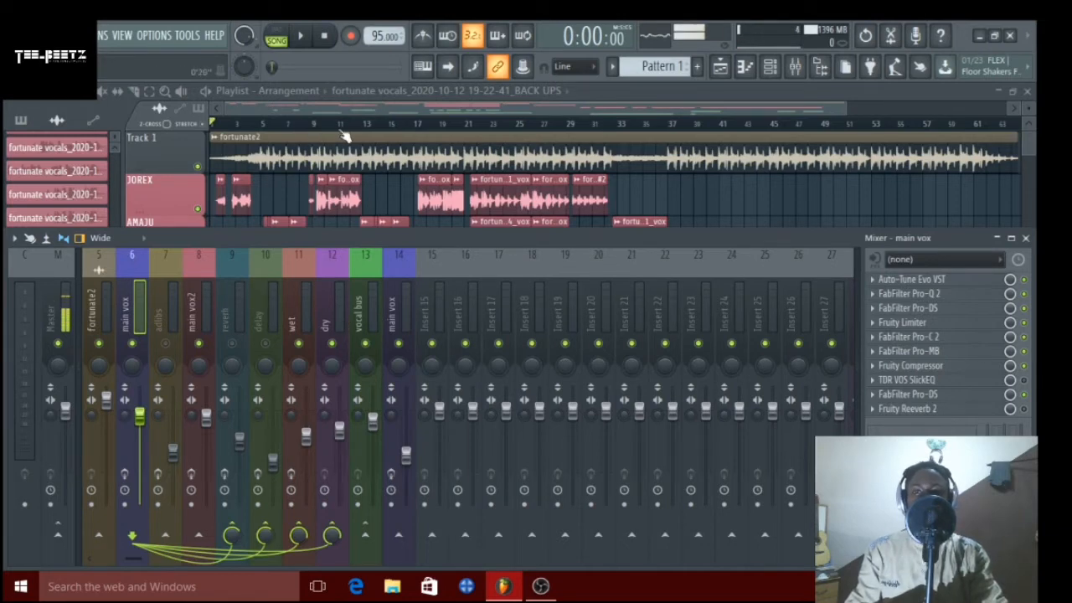
# Place the playhead just before bar 37, where the second part of the vocals begins, and bring back the mixer.
pyautogui.click(523, 113)
pyautogui.hscroll(4, 523, 113)
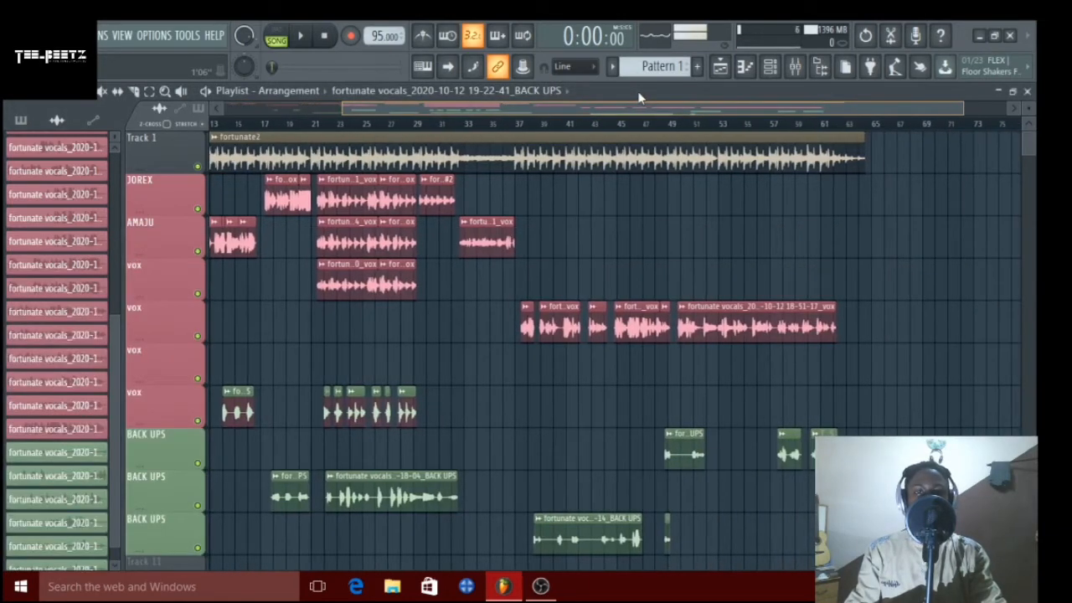
pyautogui.click(523, 126)
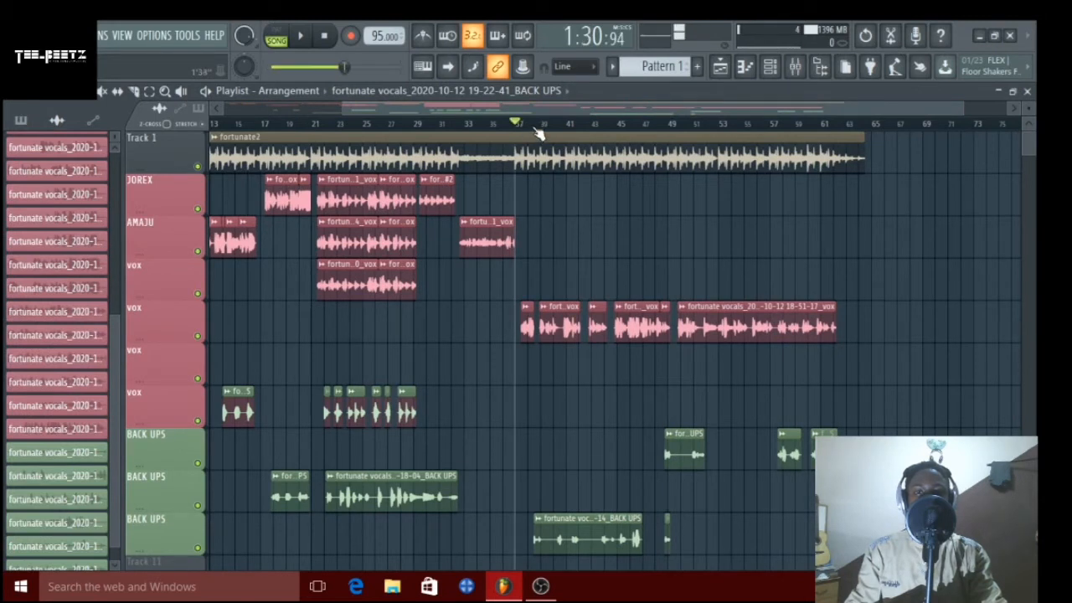
pyautogui.click(527, 126)
pyautogui.click(519, 125)
pyautogui.click(795, 68)
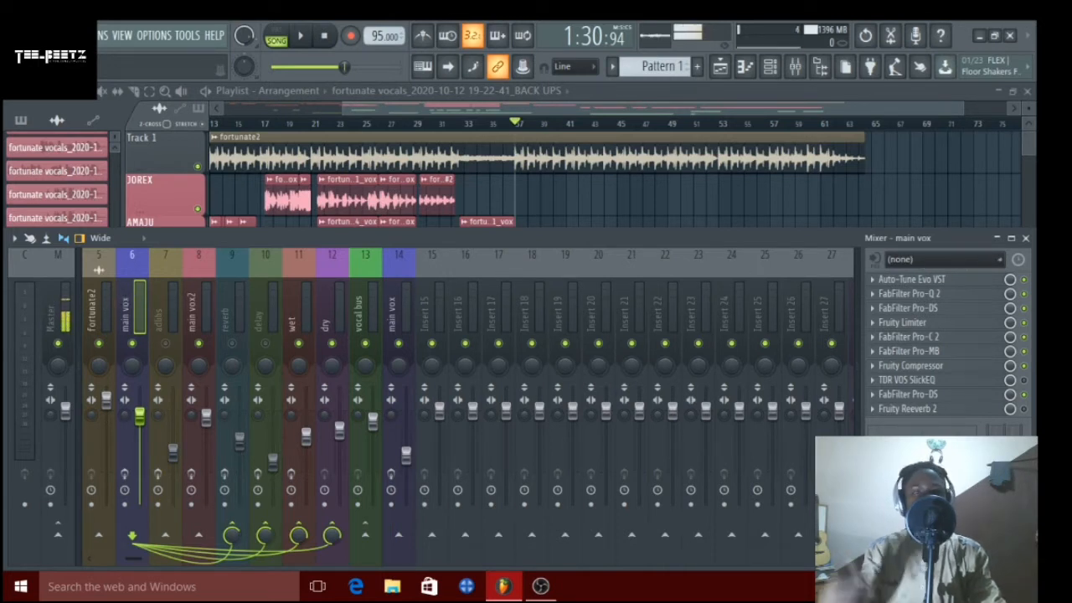
# Review the Auto-Tune Evo and FabFilter Pro-Q 2 settings on the main vox track, closing each plugin when done.
pyautogui.click(976, 284)
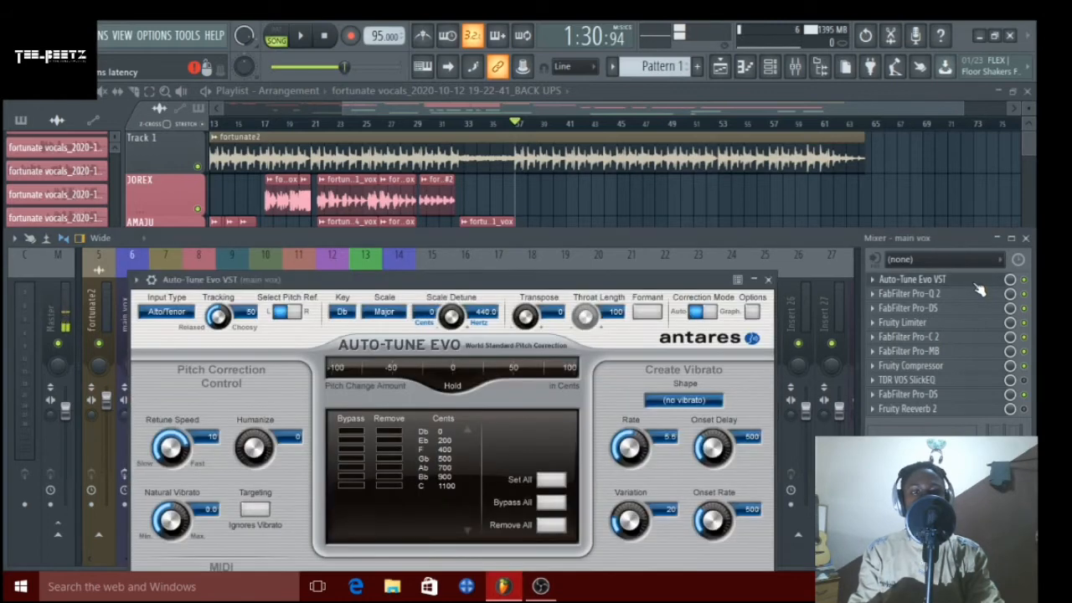
pyautogui.click(979, 289)
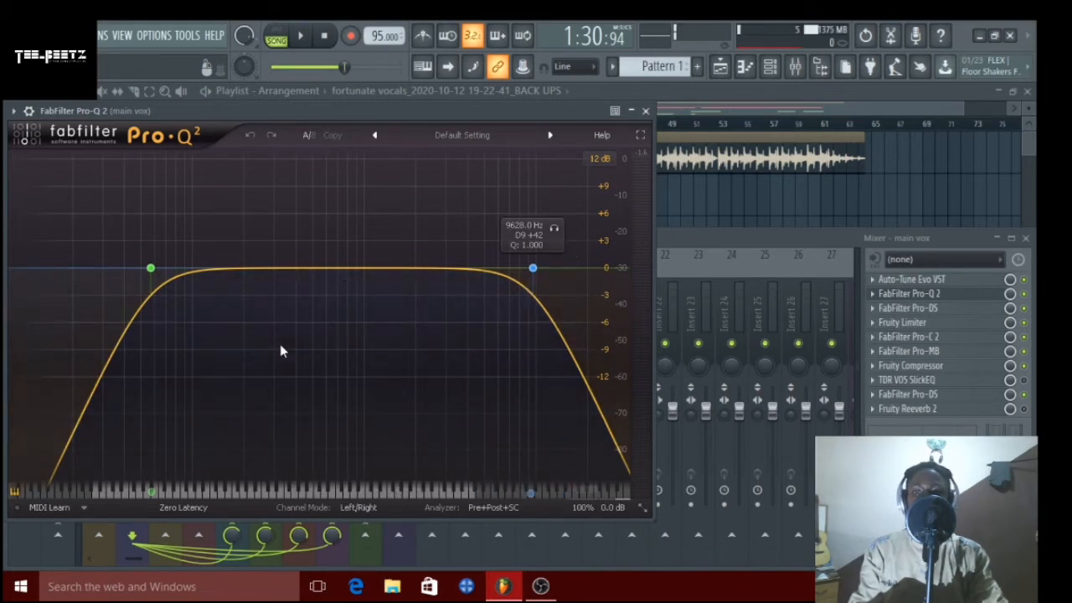
pyautogui.click(645, 110)
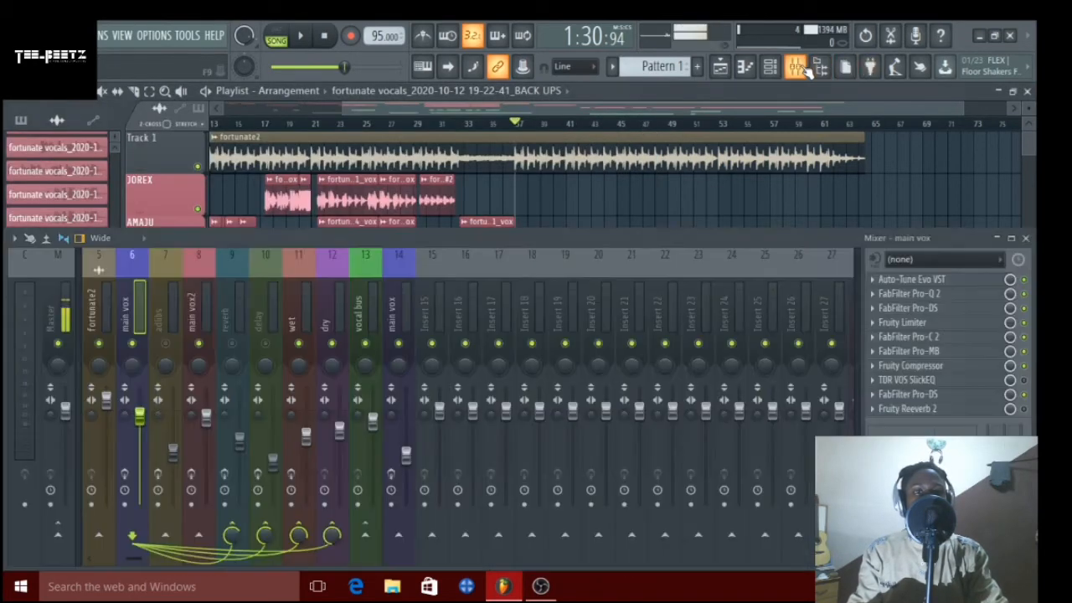
pyautogui.click(795, 66)
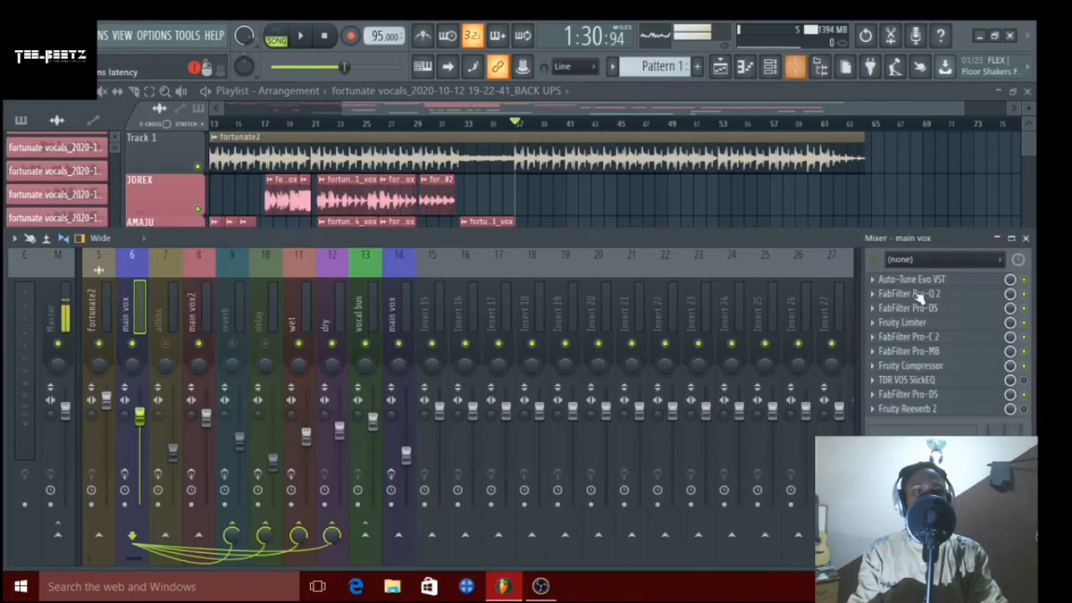
# Review the first FabFilter Pro-DS and the Fruity Limiter settings on the main vox track, closing each plugin when done.
pyautogui.click(962, 309)
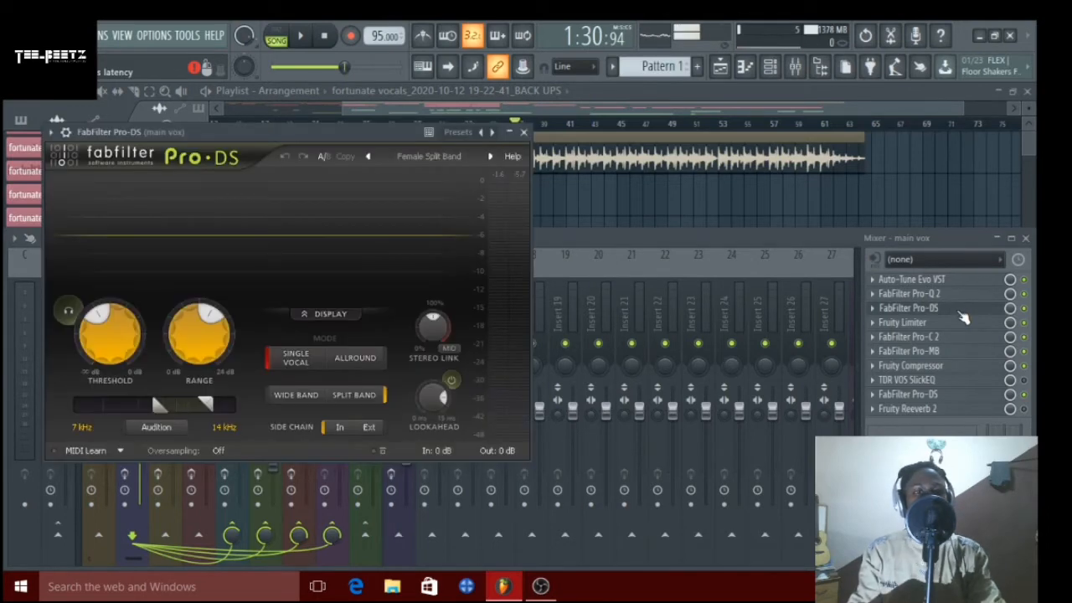
pyautogui.click(963, 311)
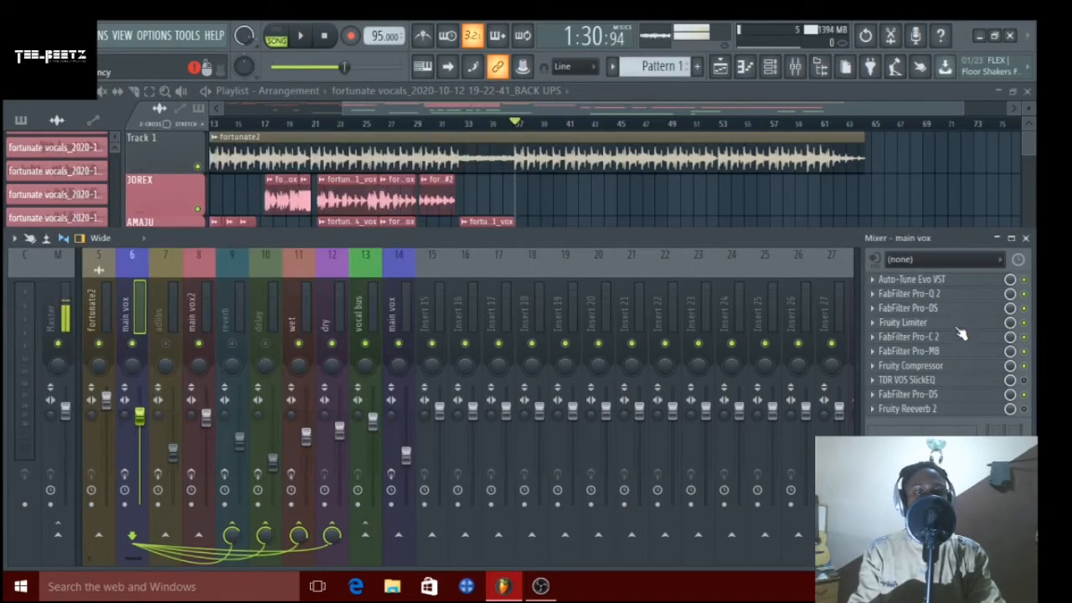
pyautogui.click(962, 325)
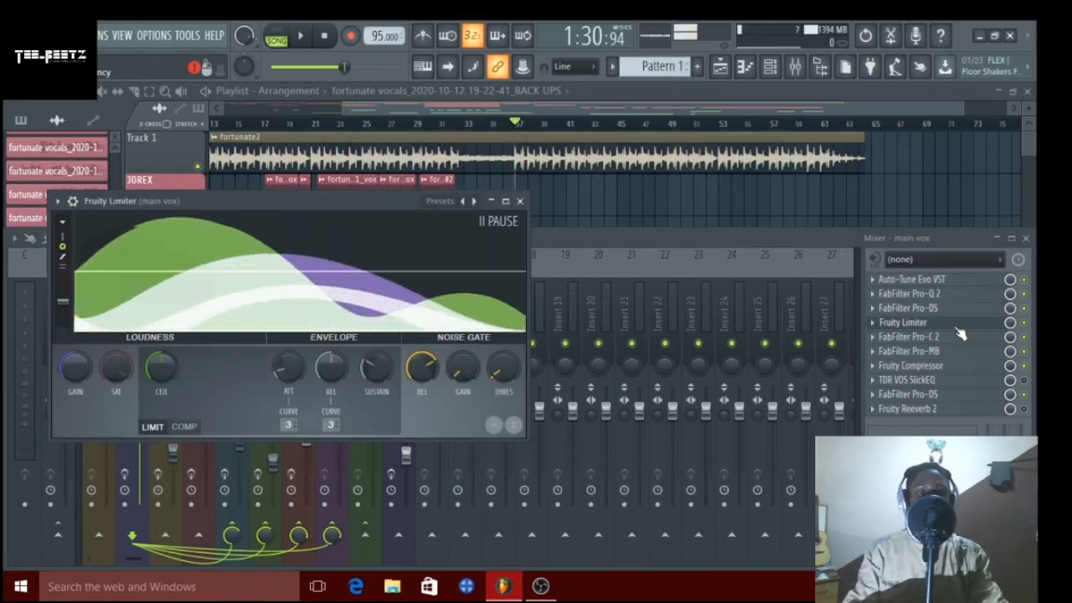
pyautogui.click(959, 329)
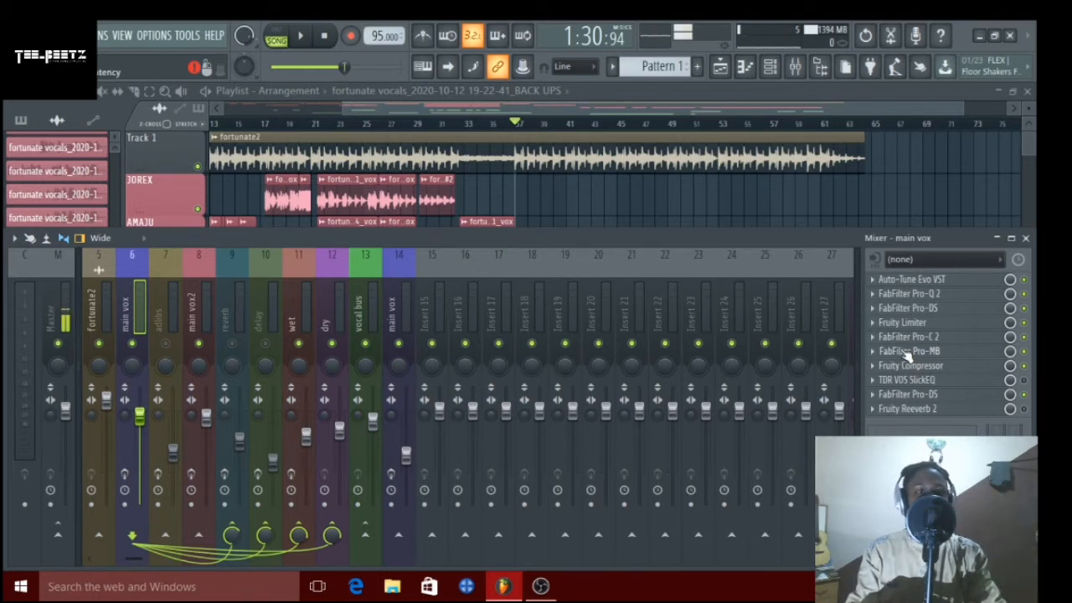
# Review the second FabFilter Pro-DS and the TDR VOS SlickEQ settings on the main vox track, closing each plugin when done.
pyautogui.click(970, 394)
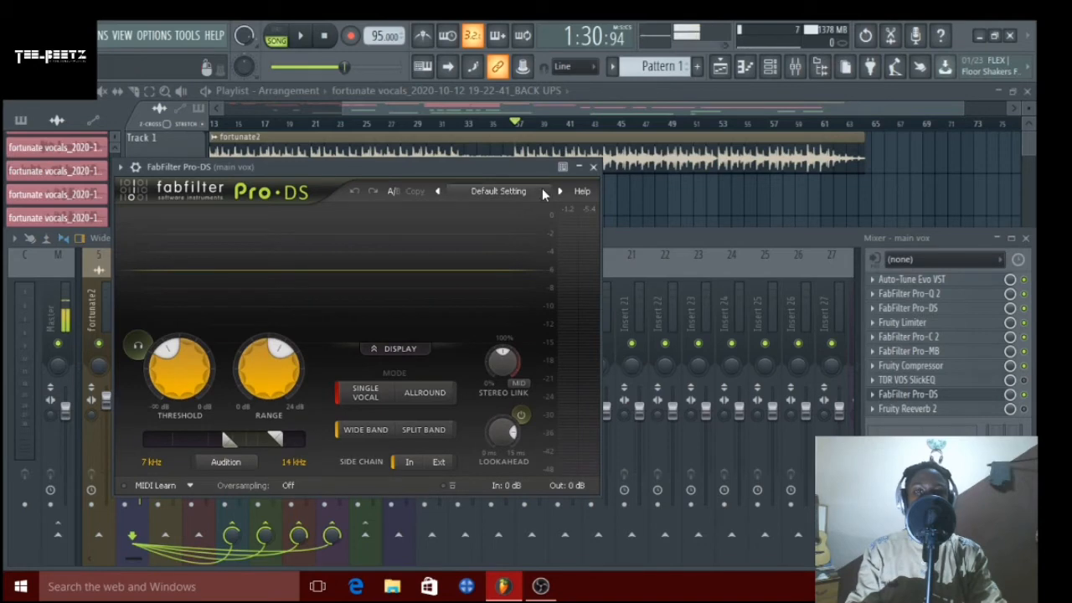
pyautogui.click(593, 166)
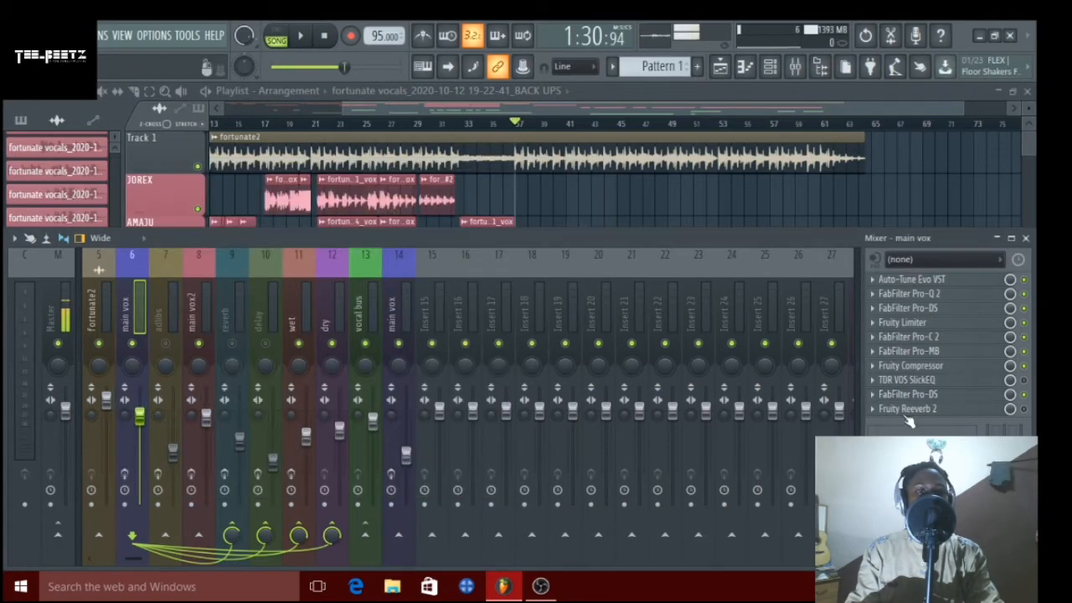
pyautogui.click(970, 381)
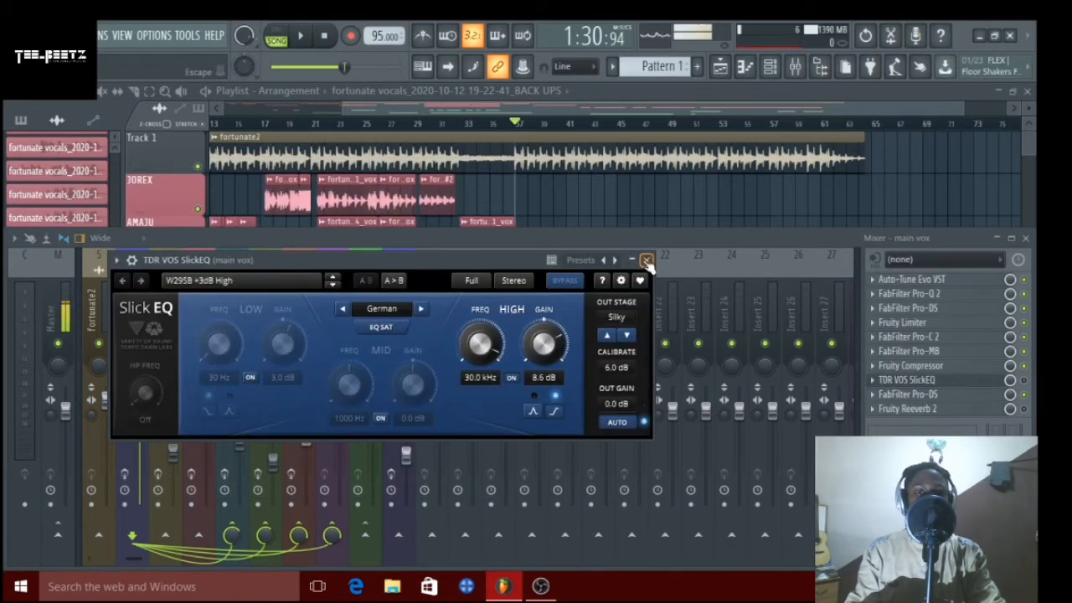
pyautogui.click(647, 261)
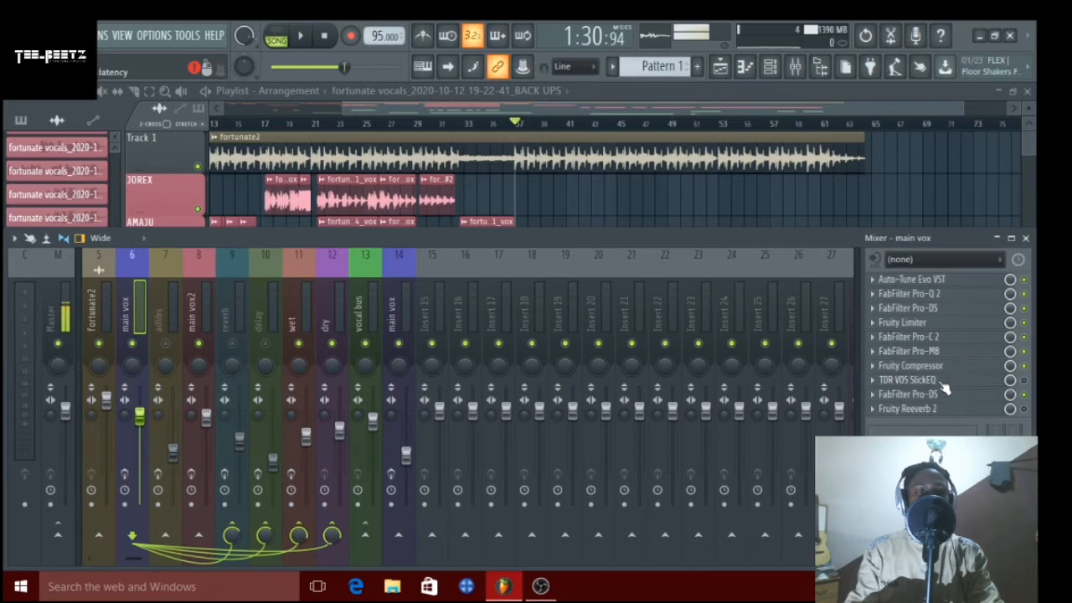
pyautogui.click(943, 382)
pyautogui.click(942, 383)
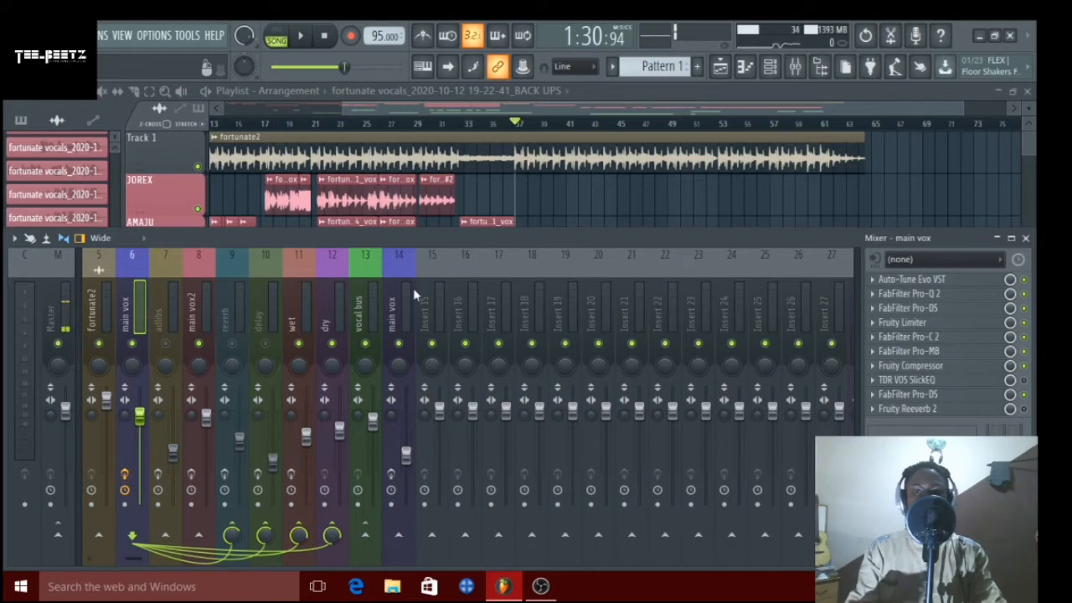
# Select the main vox2 mixer track, show the full playlist from the song's beginning and set the playhead at bar 5.
pyautogui.click(389, 294)
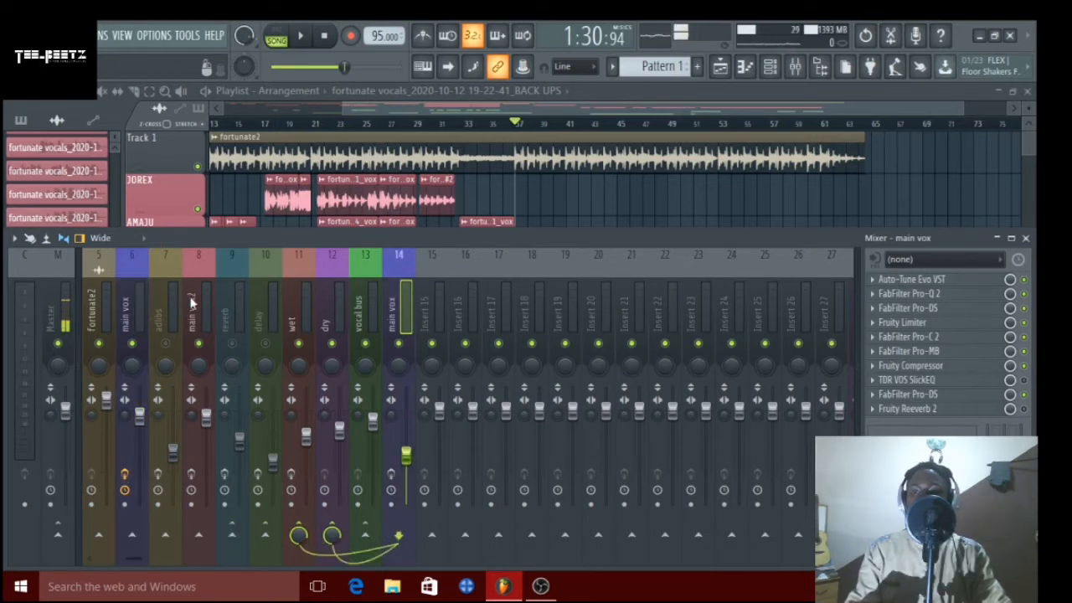
pyautogui.click(191, 303)
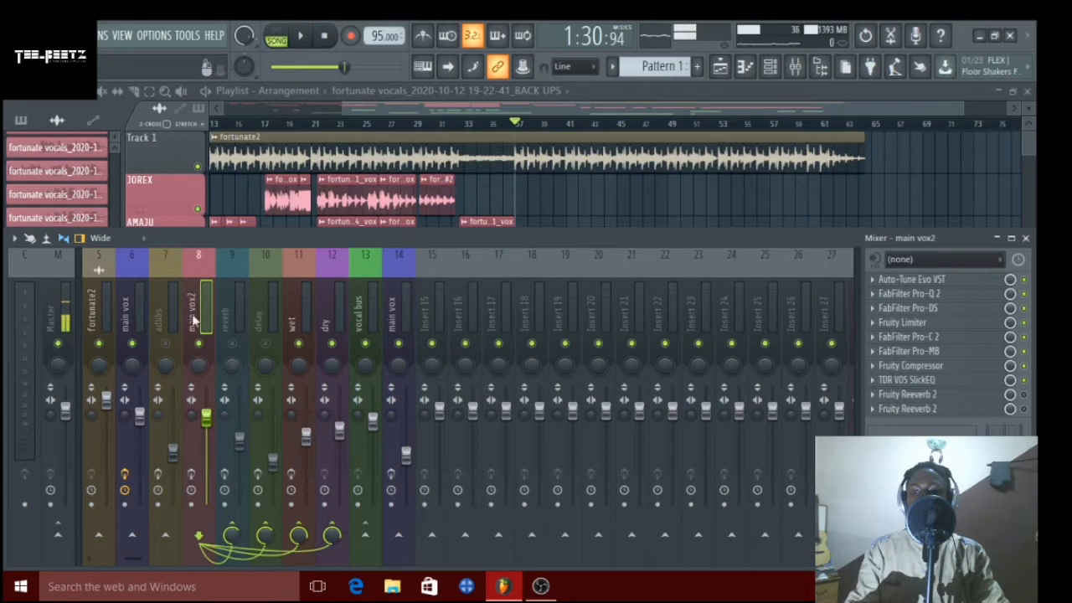
pyautogui.press('F9')
pyautogui.moveTo(571, 102); pyautogui.dragTo(437, 112)
pyautogui.press('space')
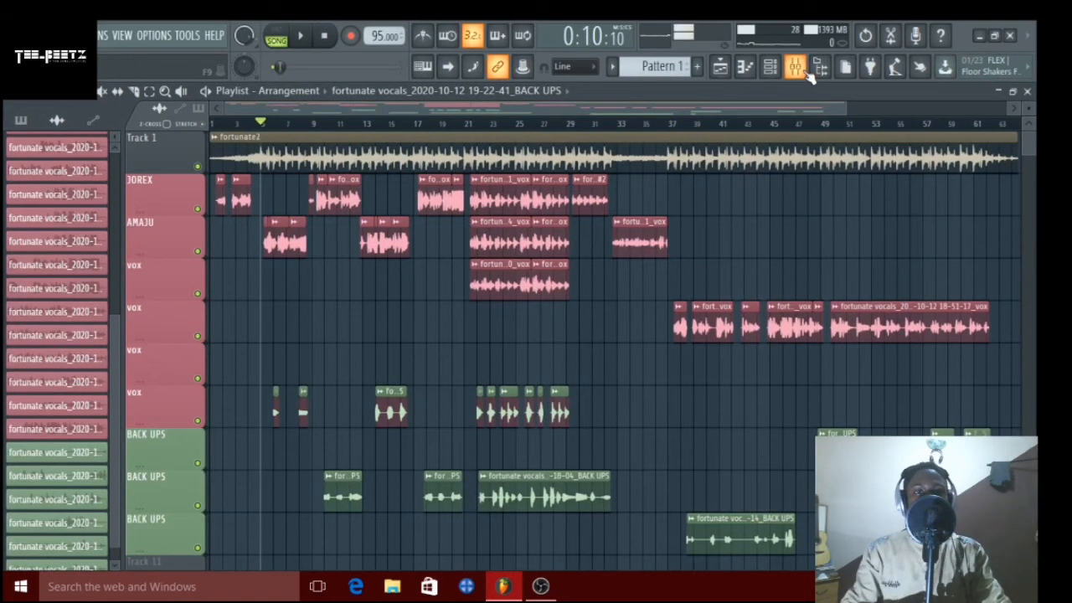
# Show the mixer, play the song from bar 5, and mute the fortunate2 beat track to hear the vocals alone.
pyautogui.click(802, 74)
pyautogui.press('space')
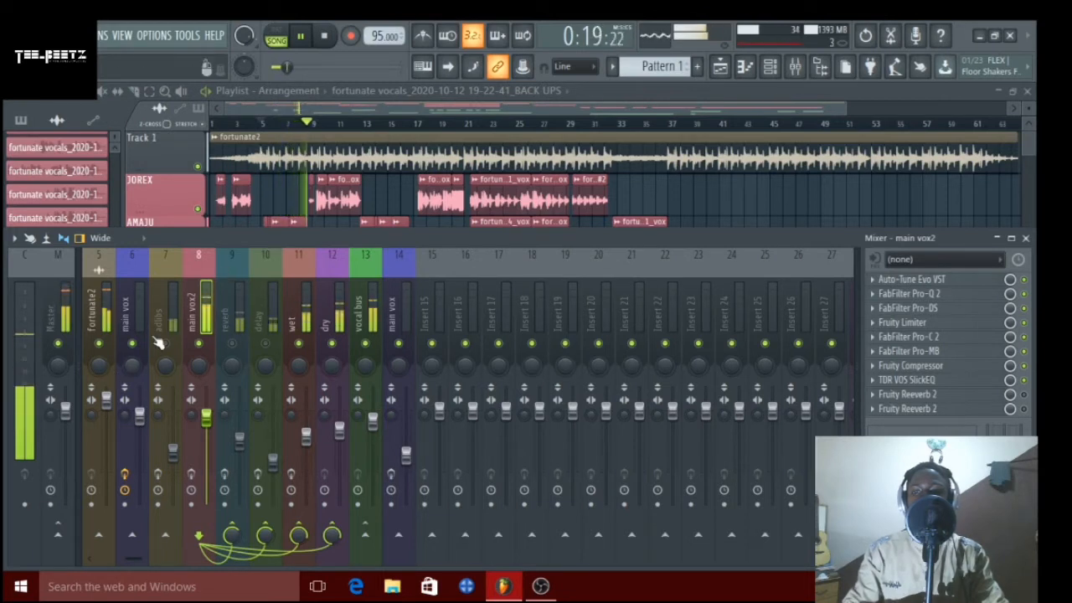
pyautogui.press('space')
pyautogui.click(99, 343)
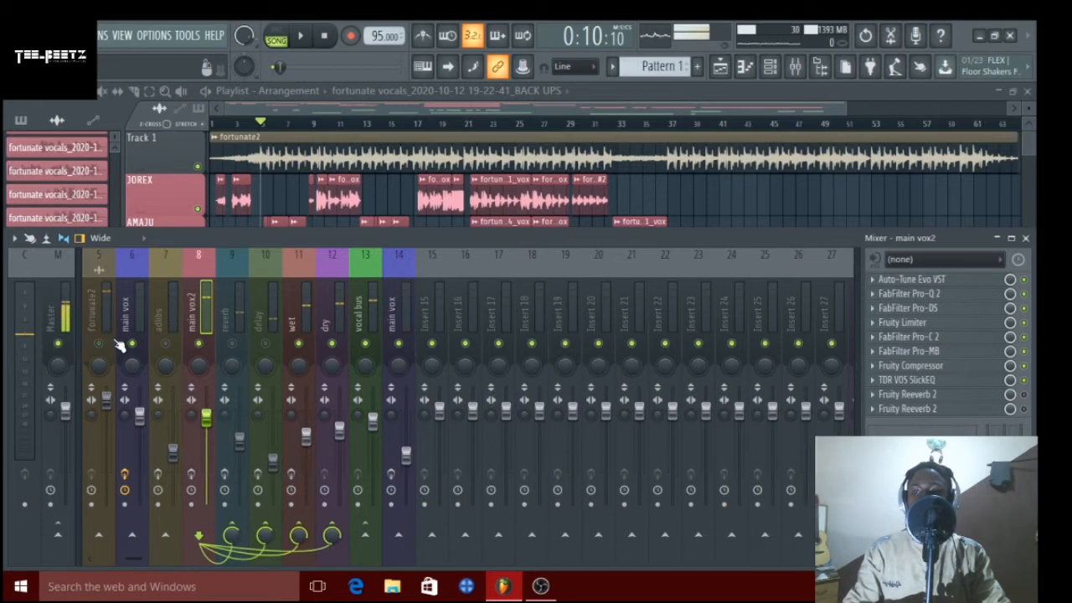
pyautogui.press('space')
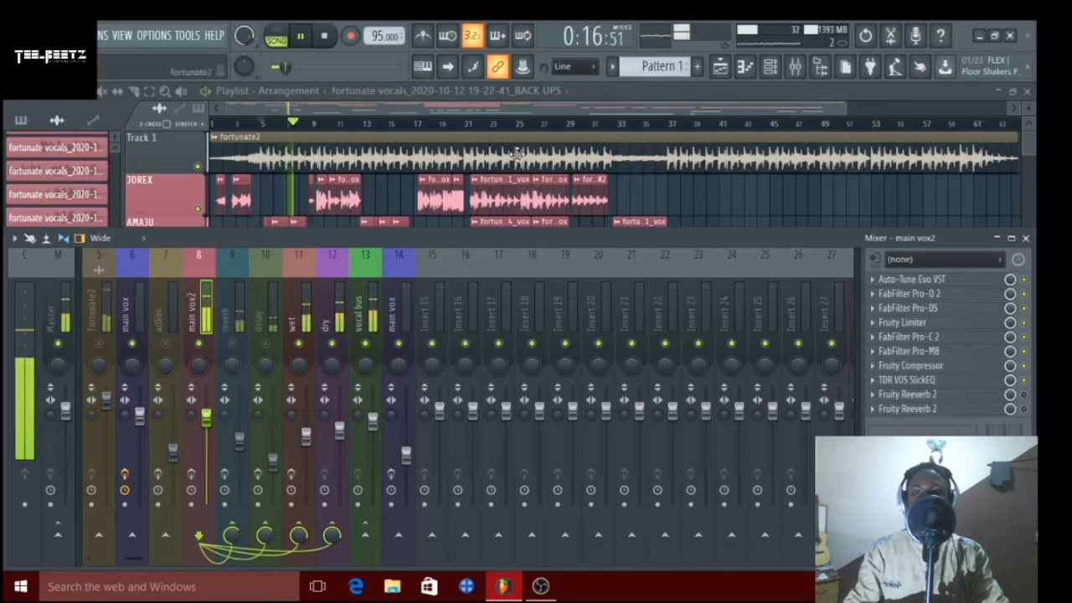
pyautogui.press('space')
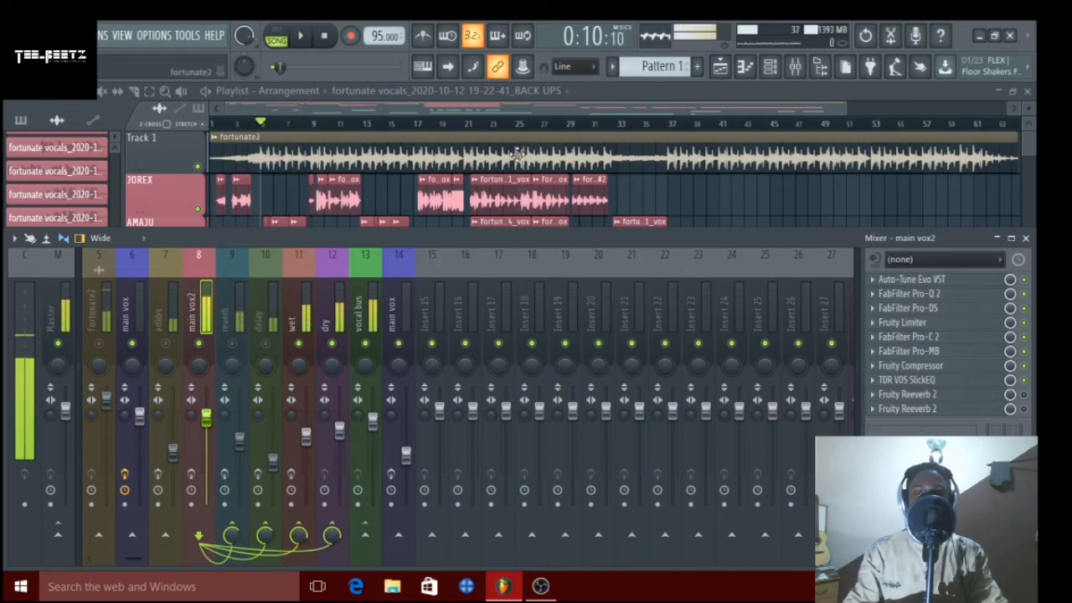
# Hide the mixer, make the second vocal track taller in the playlist and set the playhead at bar 5.
pyautogui.press('F9')
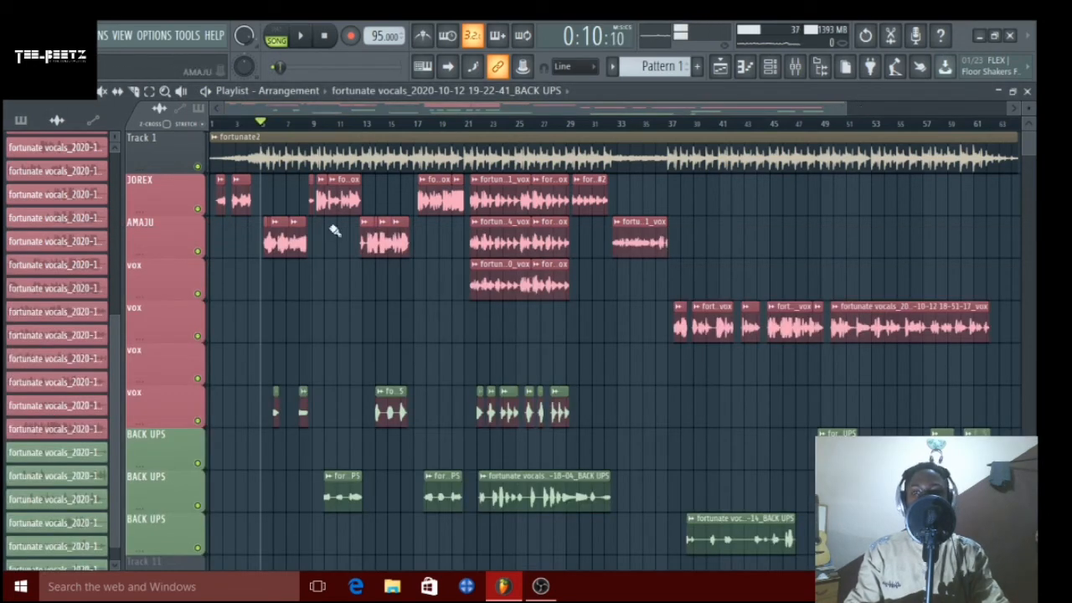
pyautogui.moveTo(166, 259); pyautogui.dragTo(166, 295)
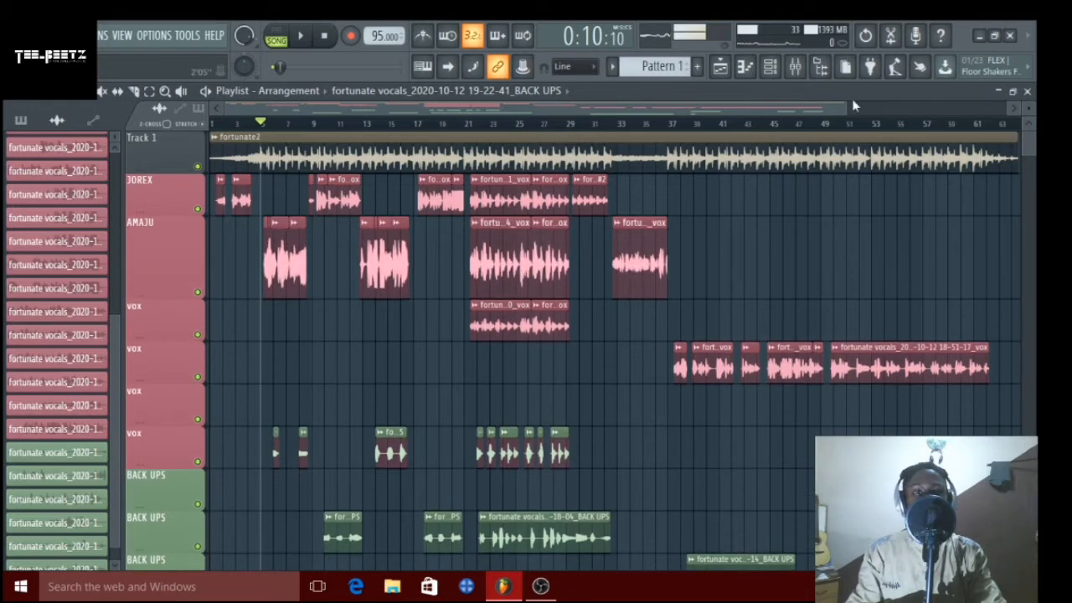
pyautogui.moveTo(846, 104); pyautogui.dragTo(579, 109)
pyautogui.click(624, 124)
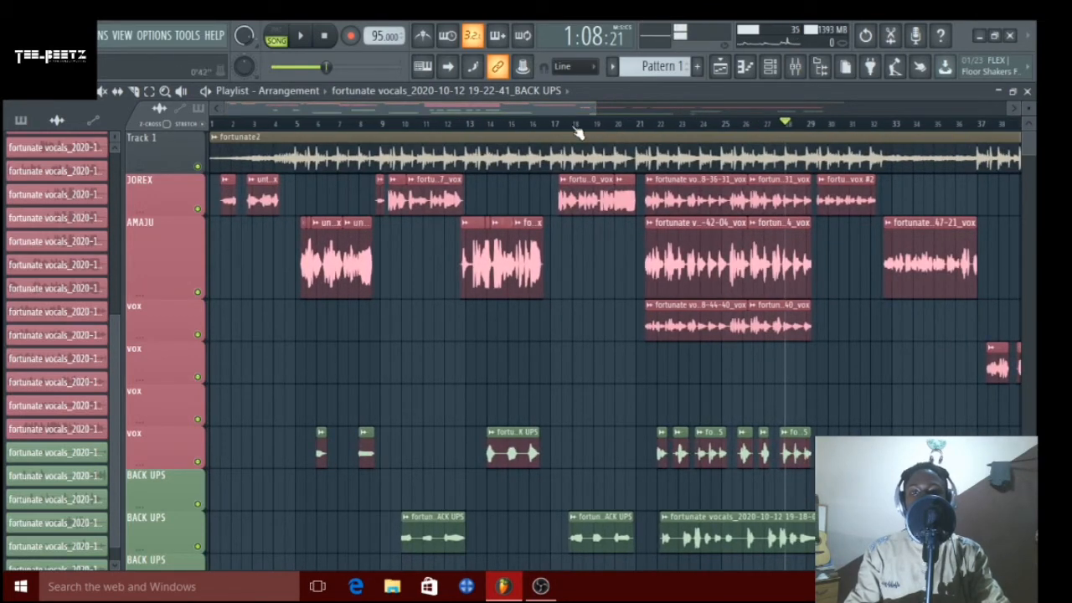
pyautogui.scroll(4, 502, 132)
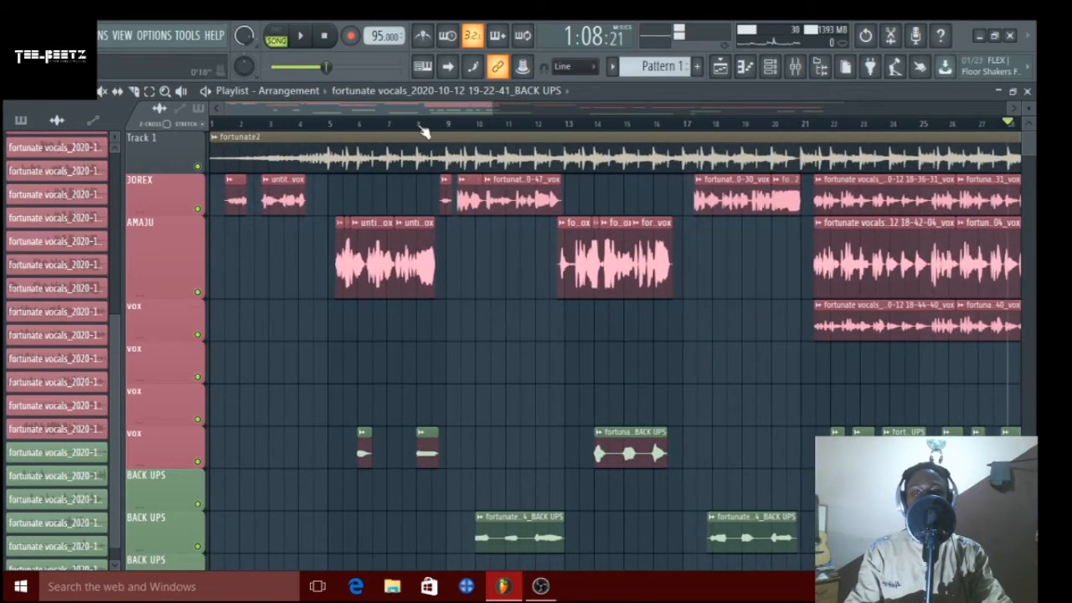
pyautogui.click(328, 125)
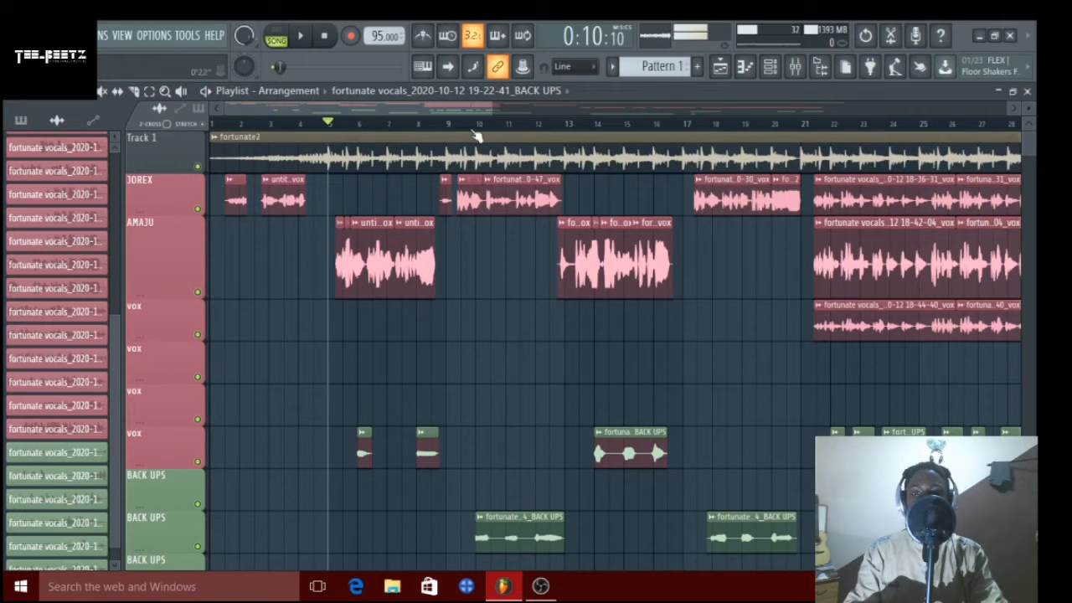
pyautogui.moveTo(492, 107); pyautogui.dragTo(321, 107)
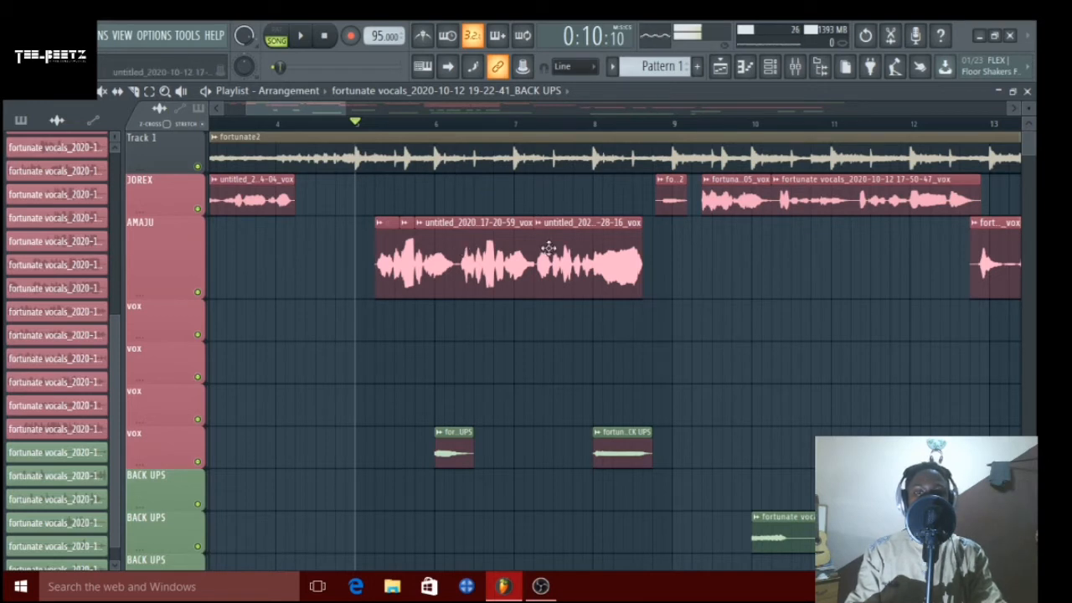
pyautogui.doubleClick(408, 251)
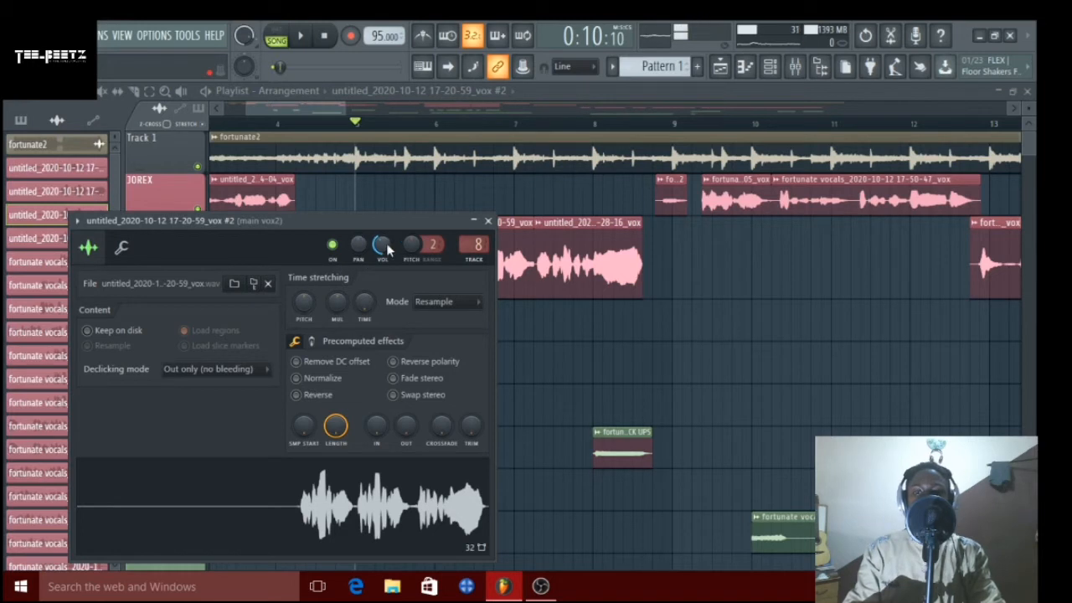
pyautogui.click(488, 222)
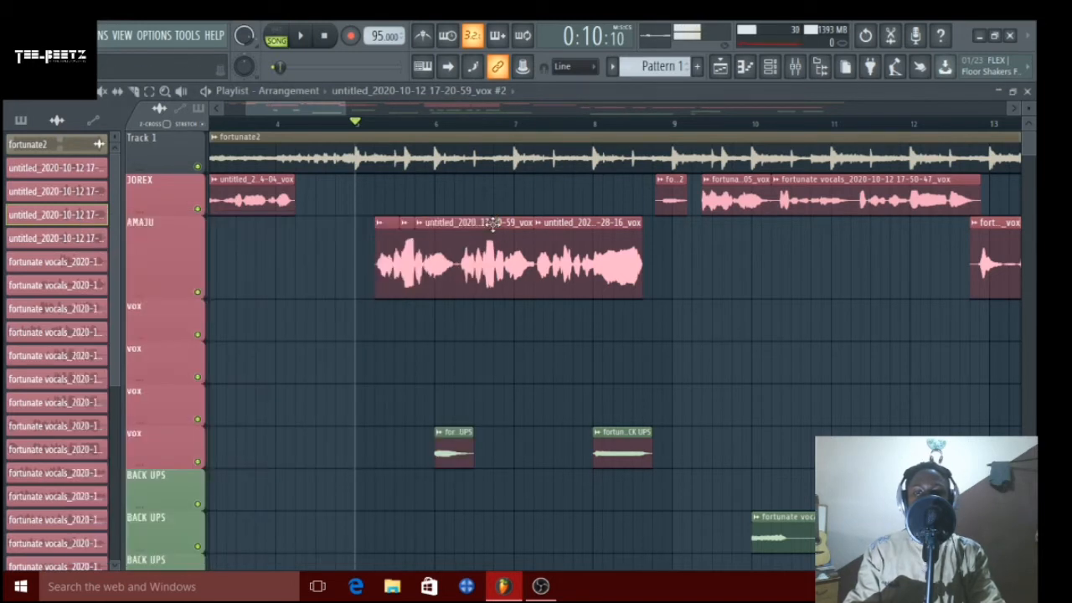
pyautogui.doubleClick(406, 261)
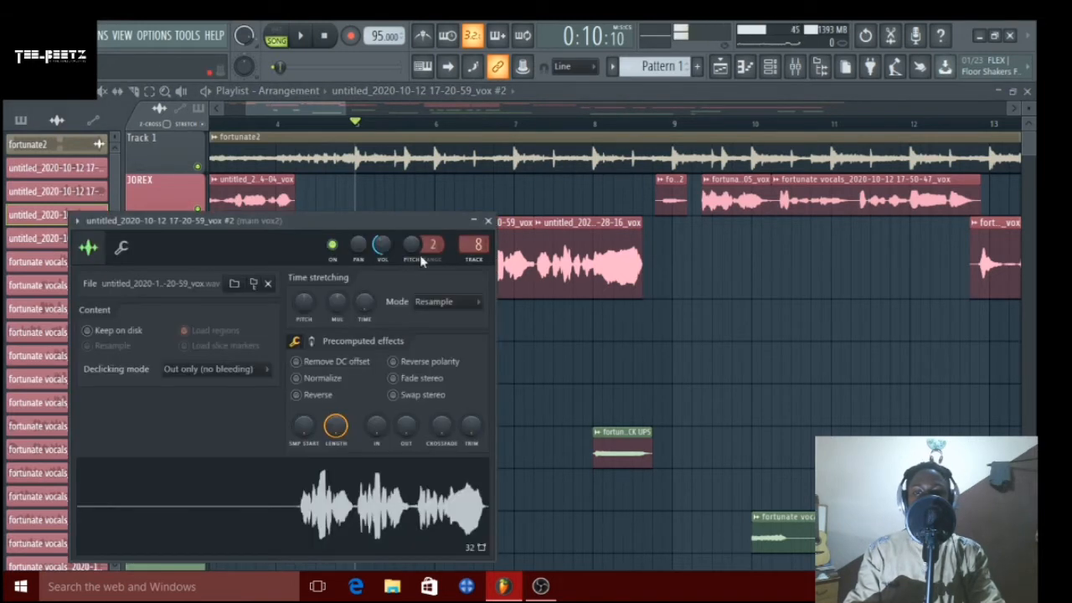
pyautogui.click(489, 223)
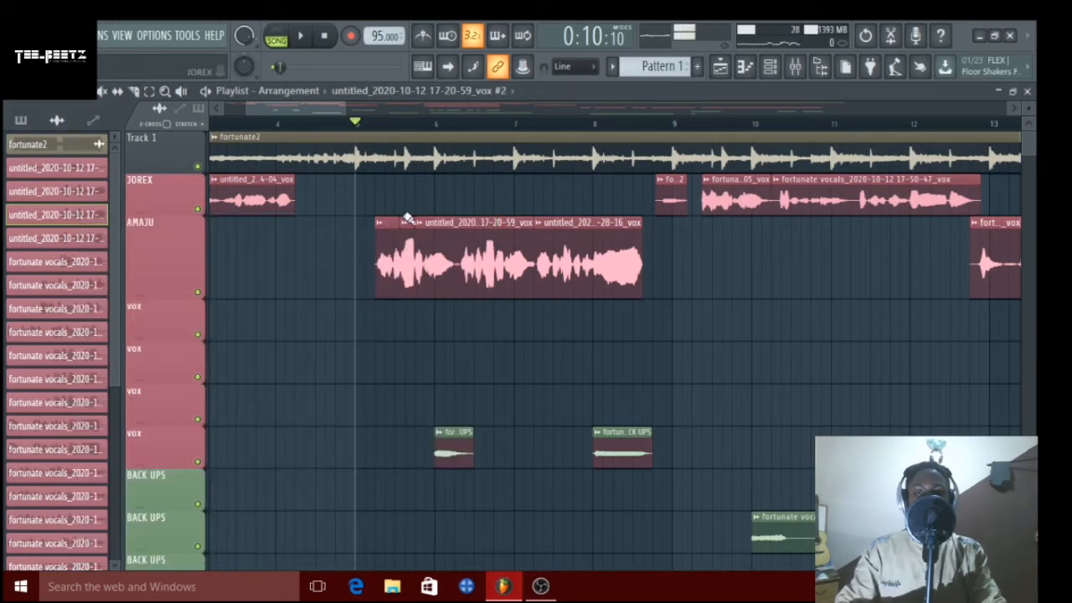
pyautogui.press('space')
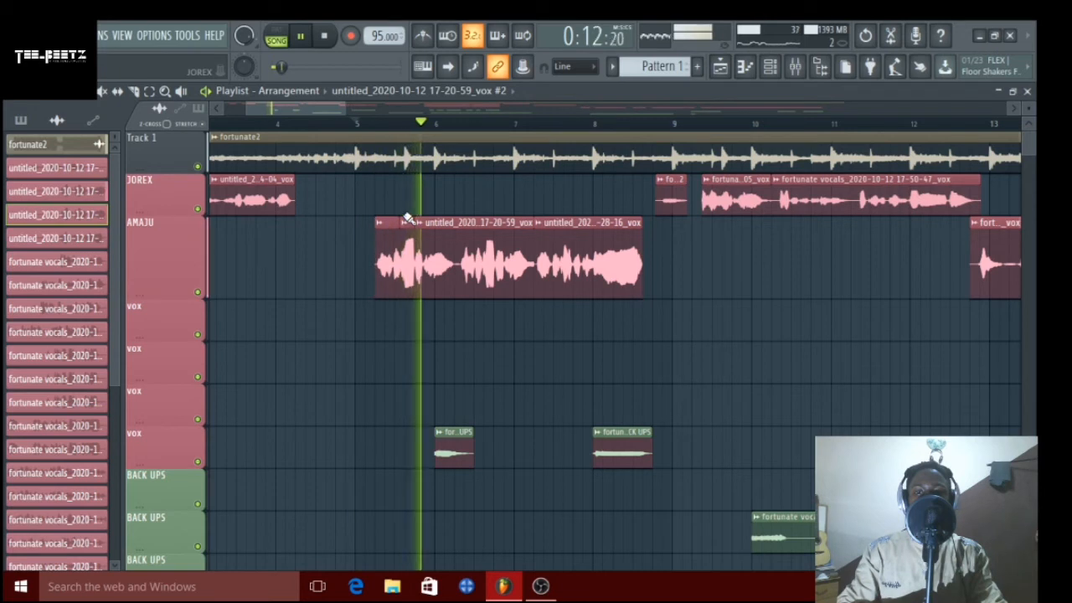
pyautogui.press('space')
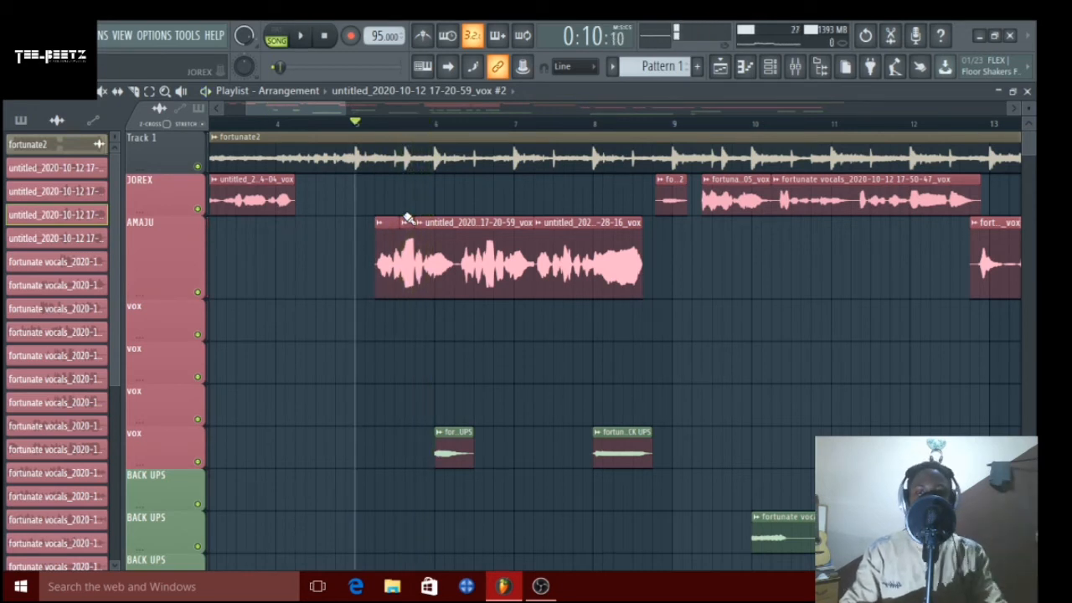
# Reset the short clip's channel volume to its default and play the phrase from bar 5.
pyautogui.doubleClick(408, 244)
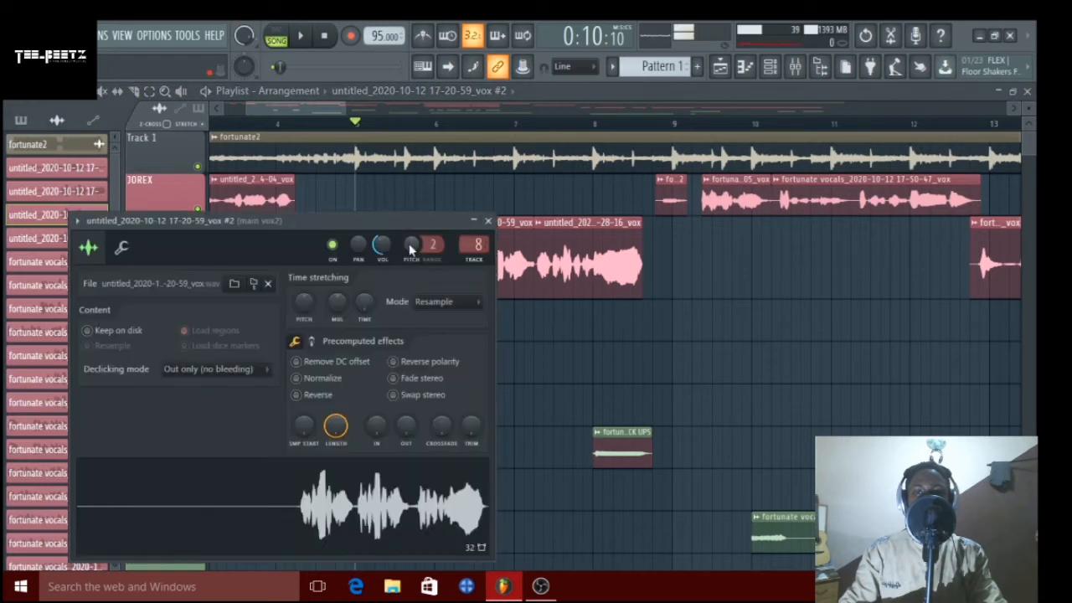
pyautogui.rightClick(380, 245)
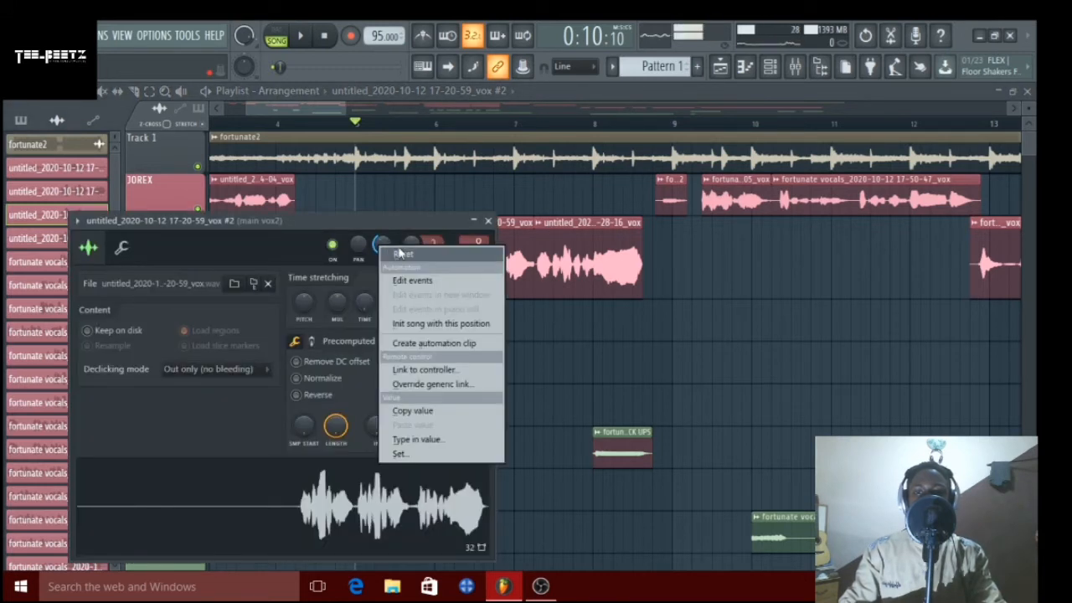
pyautogui.click(400, 253)
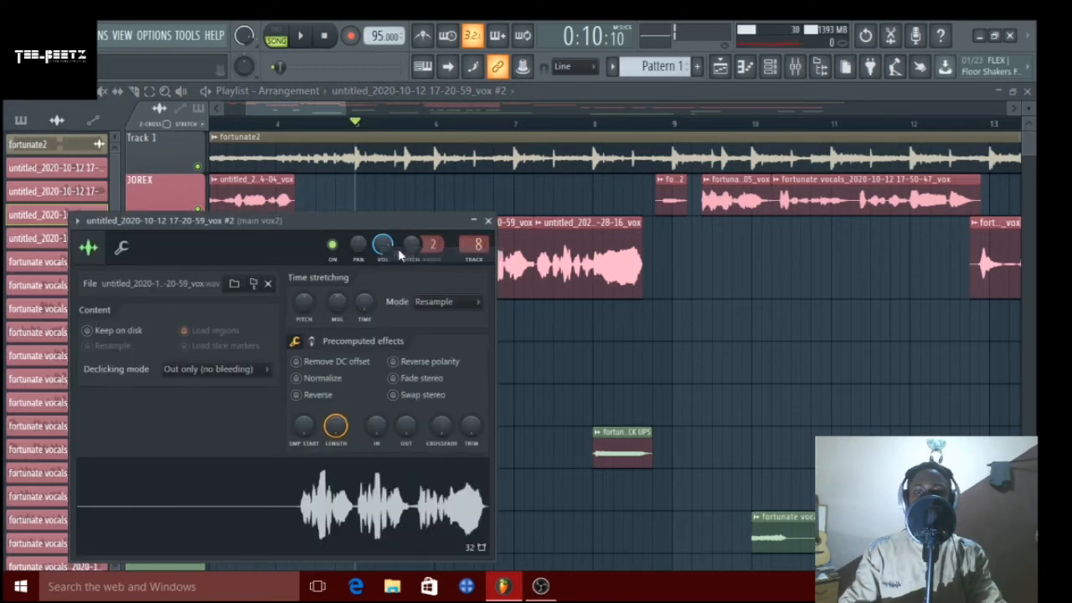
pyautogui.click(488, 220)
pyautogui.press('space')
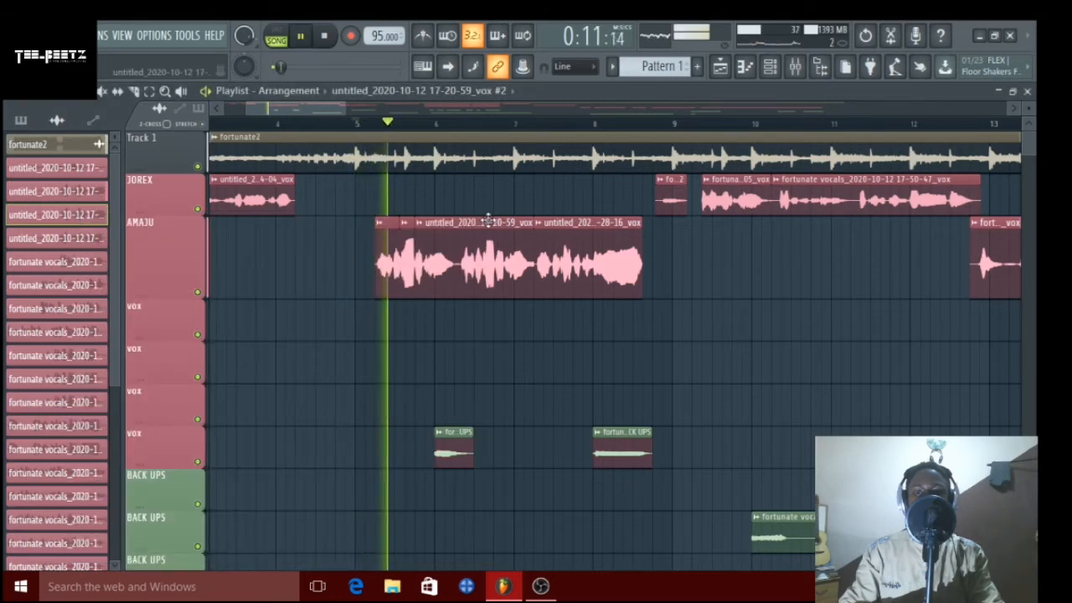
pyautogui.press('space')
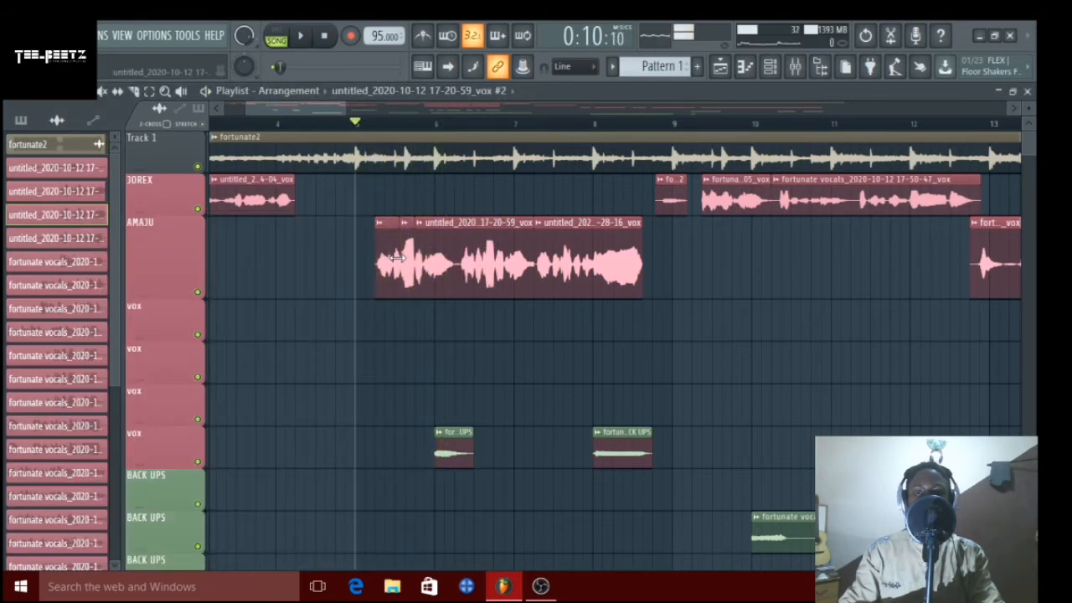
# Undo the short clip's volume reset and play the phrase again from bar 5, closing the channel settings.
pyautogui.doubleClick(405, 251)
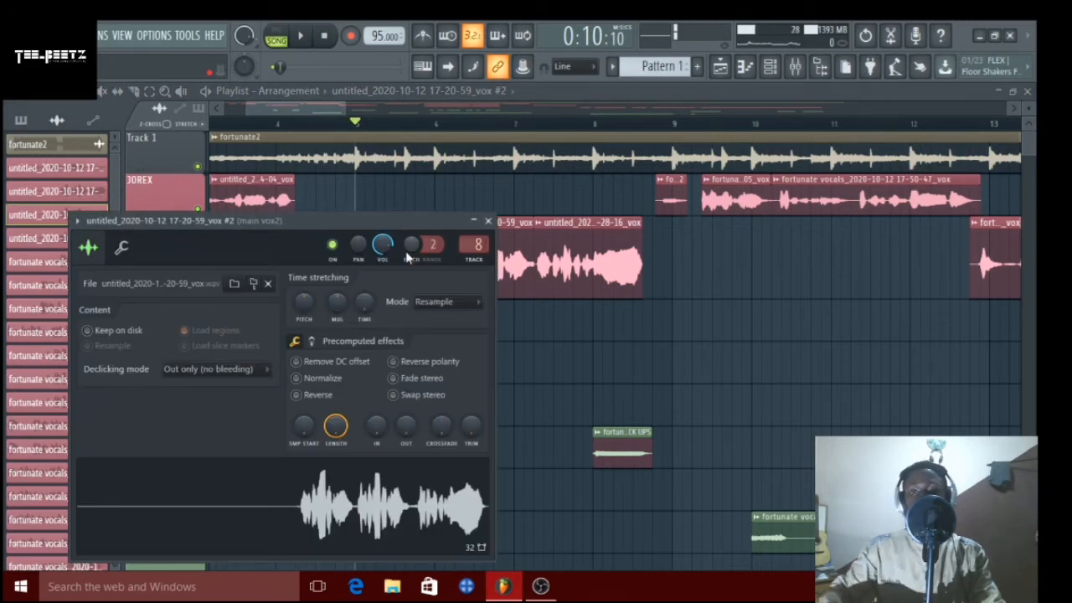
pyautogui.hotkey('ctrl', 'z')
pyautogui.hotkey('ctrl', 'z')
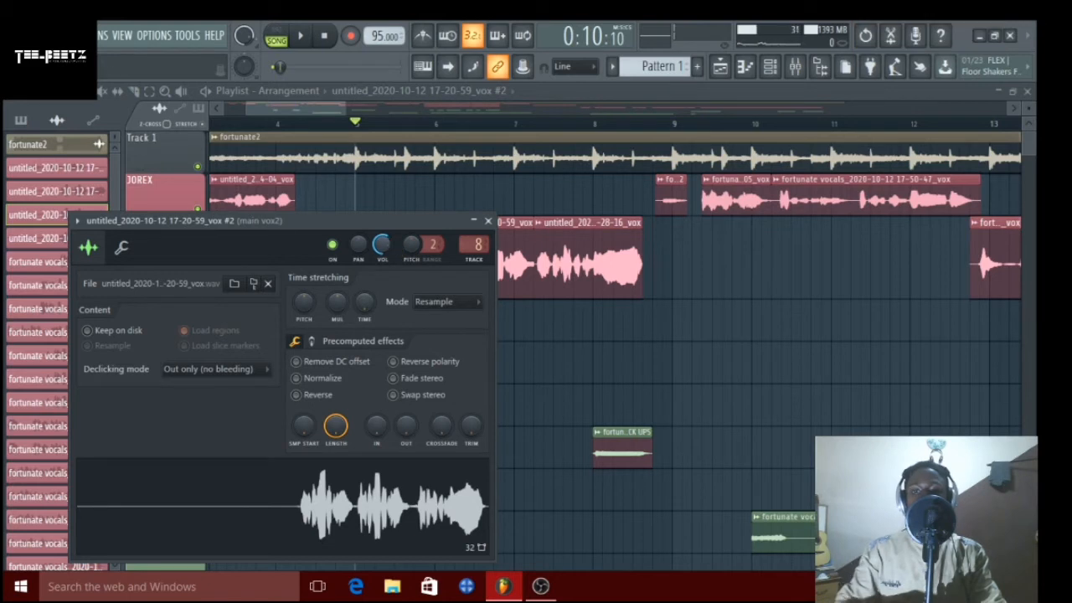
pyautogui.press('space')
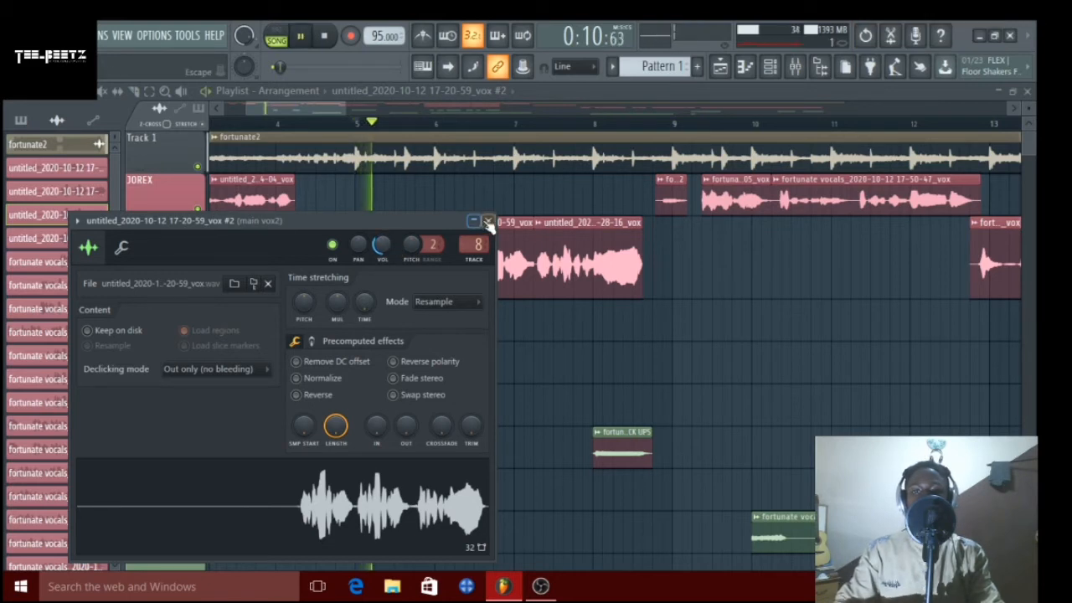
pyautogui.click(488, 223)
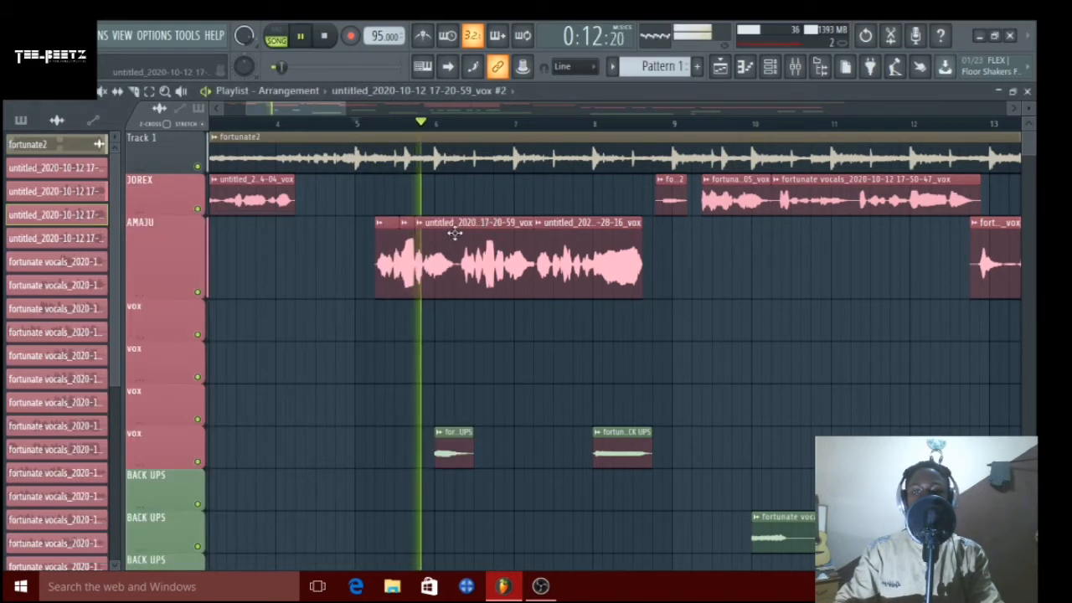
pyautogui.press('space')
# Check the short clip's channel volume once more, close its settings and replay the opening of the phrase.
pyautogui.doubleClick(410, 245)
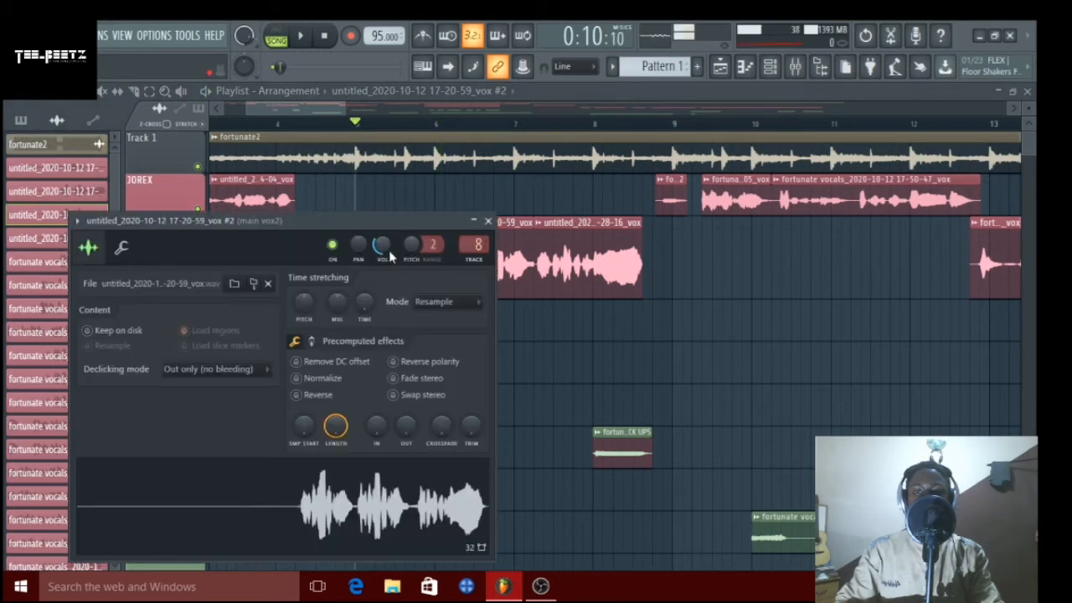
pyautogui.press('space')
pyautogui.click(487, 221)
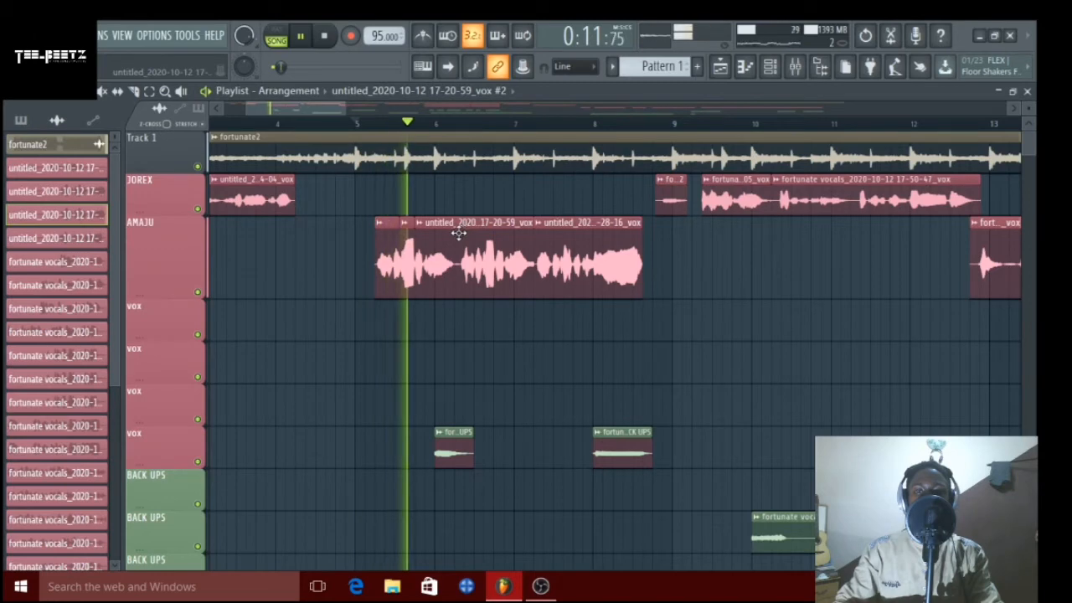
pyautogui.press('space')
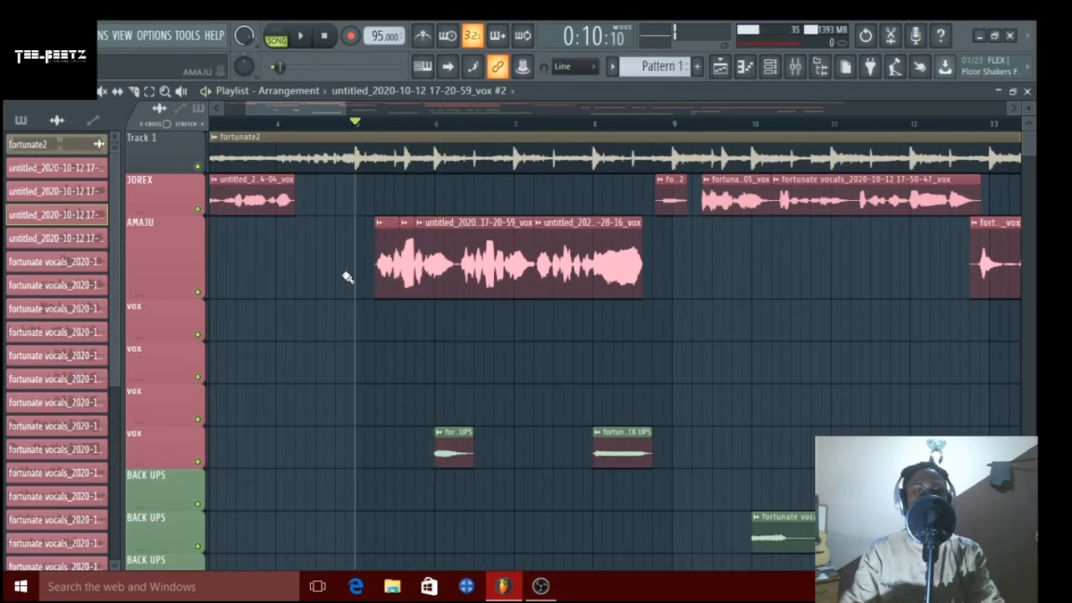
# Set the playhead at the start of the second vocal track's next phrase, just before bar 13, and play it briefly.
pyautogui.click(797, 68)
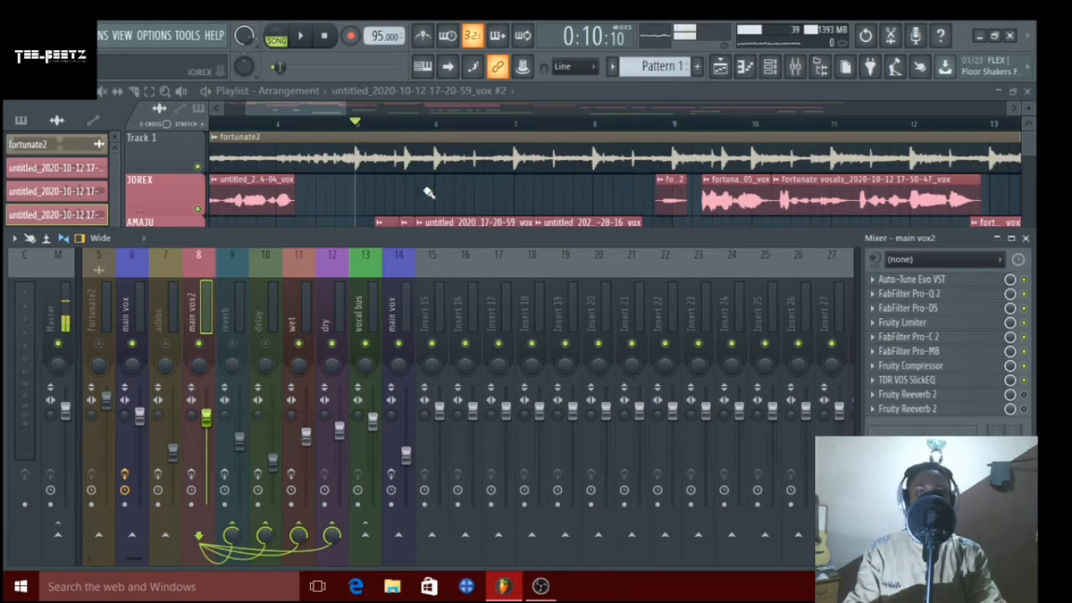
pyautogui.press('F9')
pyautogui.moveTo(320, 106); pyautogui.dragTo(377, 108)
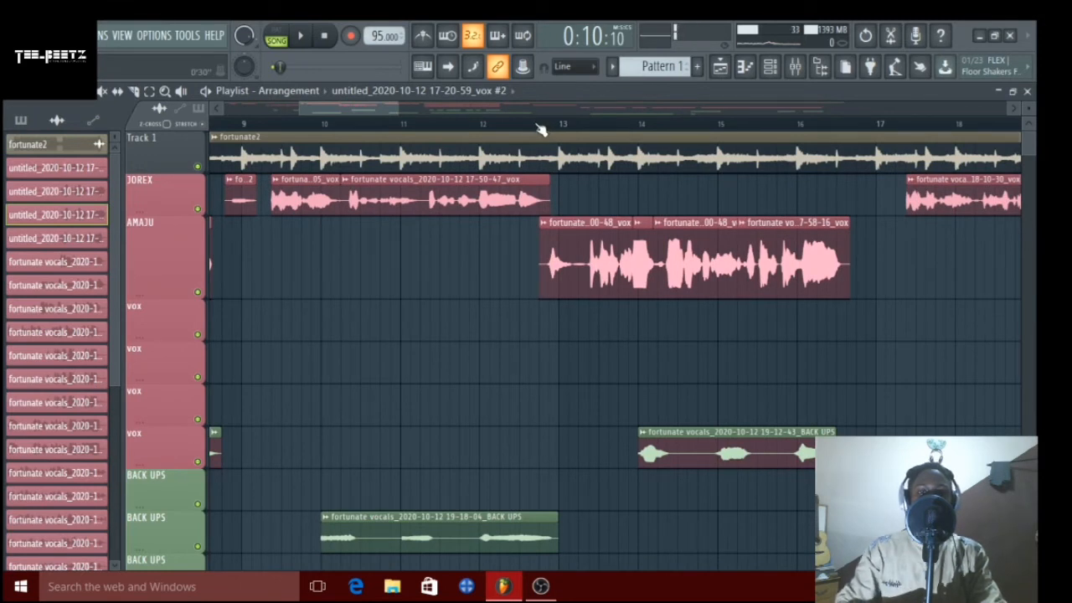
pyautogui.click(539, 127)
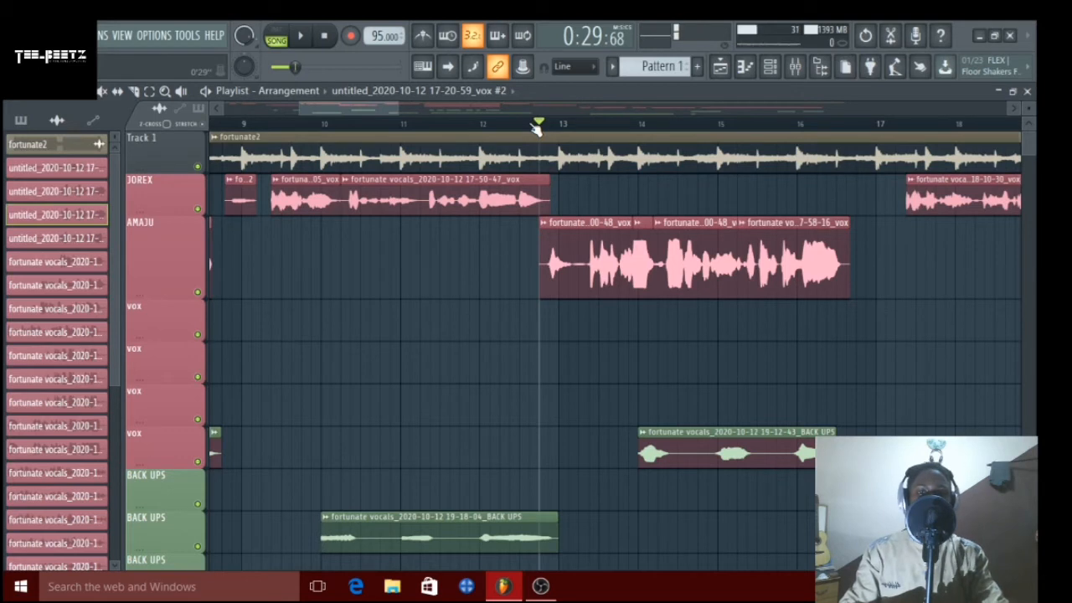
pyautogui.press('space')
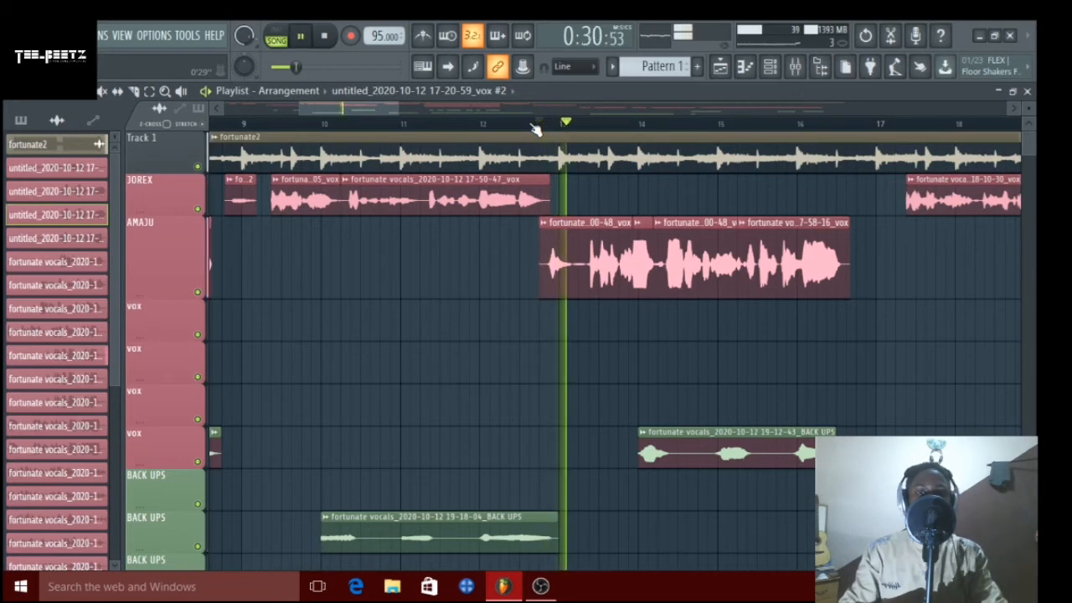
pyautogui.press('space')
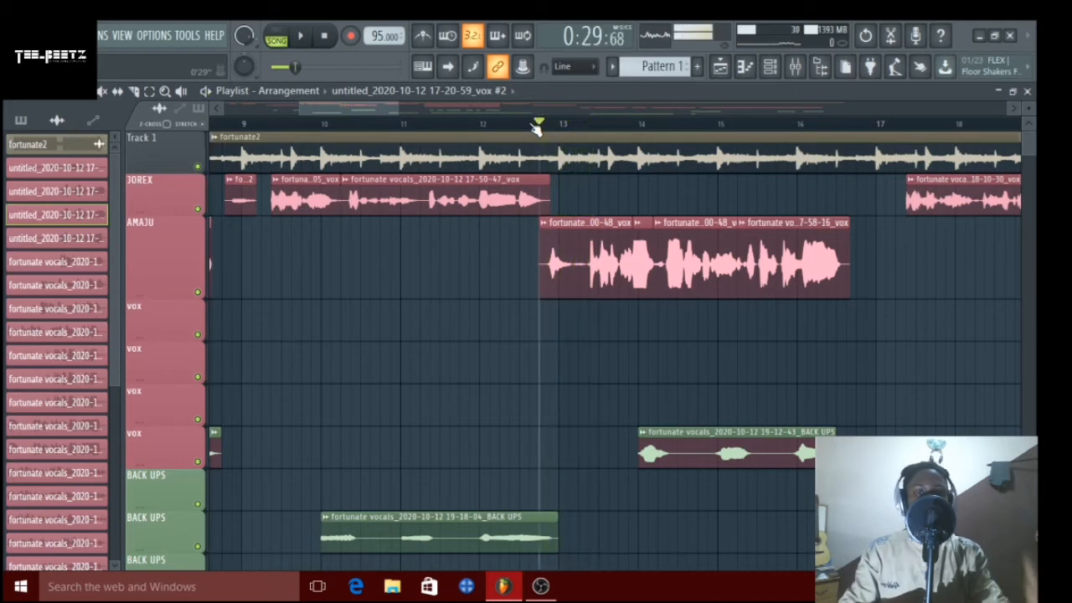
# Bring the playlist back to the song's beginning to view the first vocal clips.
pyautogui.click(803, 67)
pyautogui.click(809, 65)
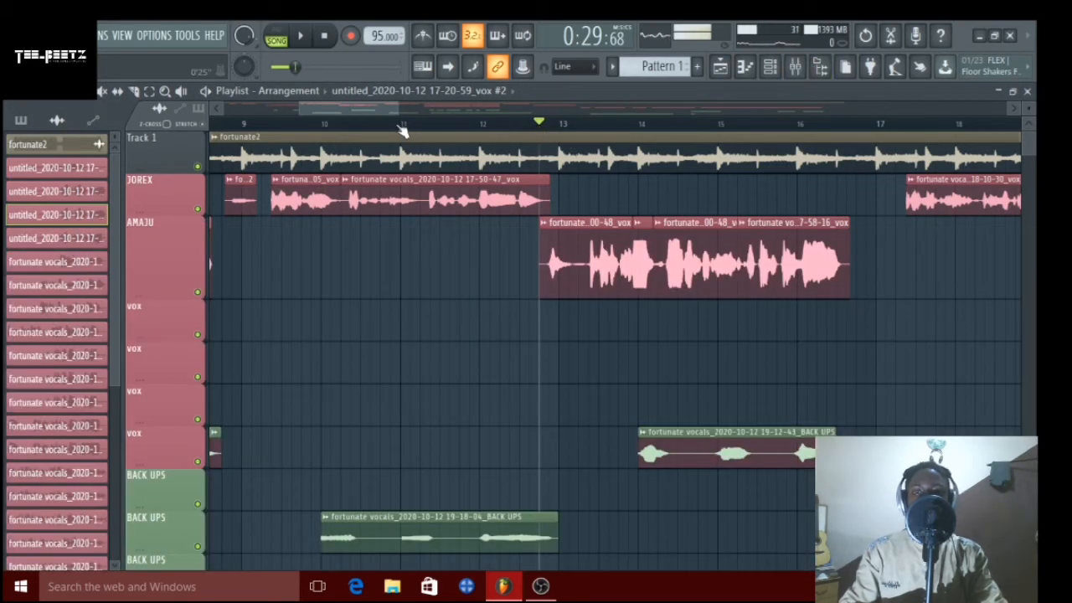
pyautogui.moveTo(379, 109); pyautogui.dragTo(279, 114)
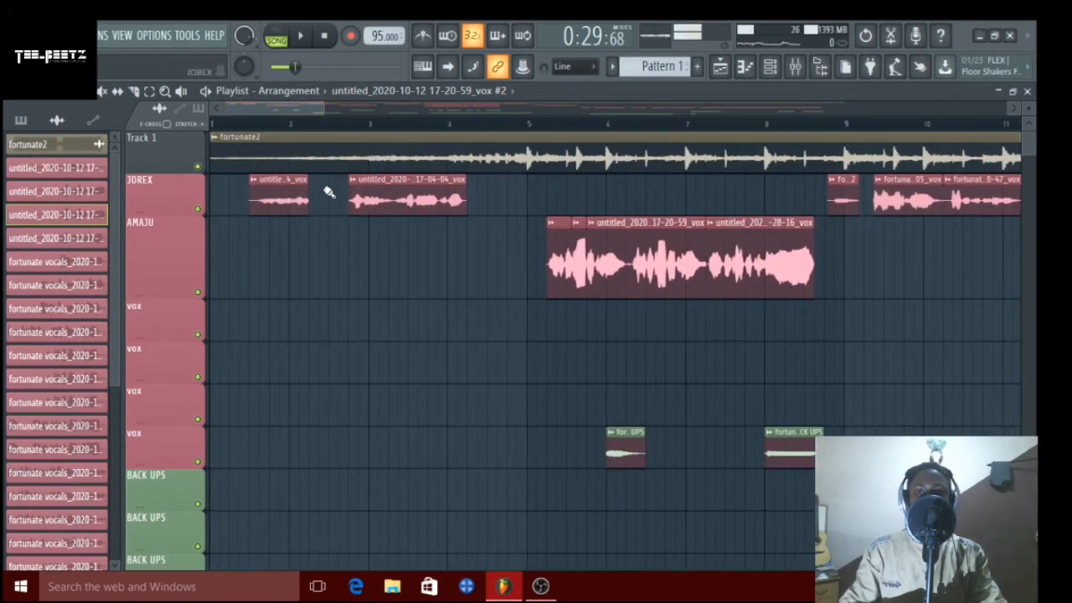
# Review the Auto-Tune Evo and FabFilter Pro-Q 2 settings on the main vox2 track, closing each plugin.
pyautogui.click(951, 279)
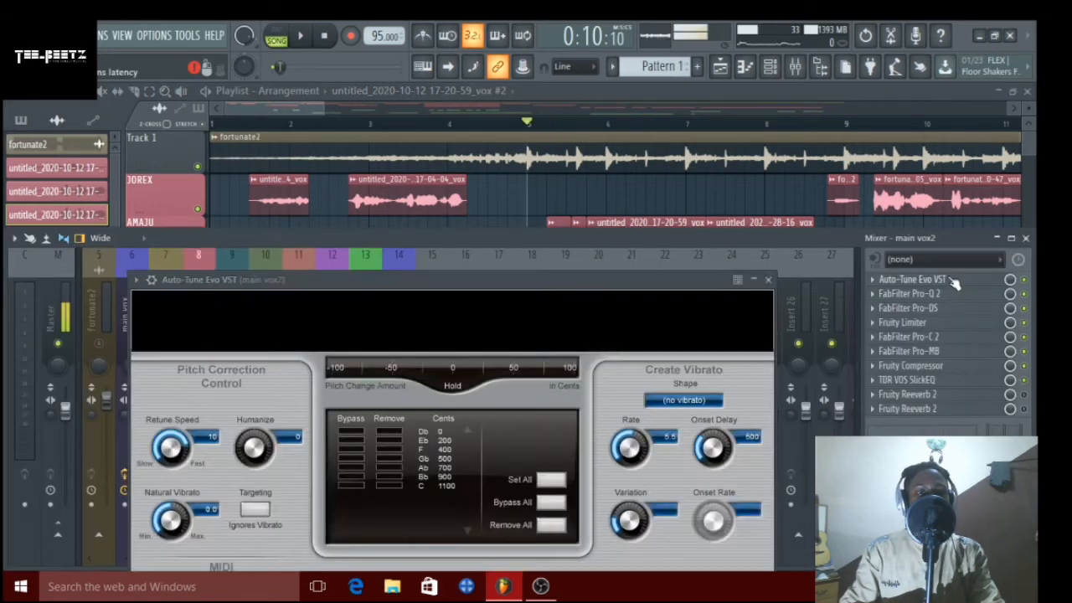
pyautogui.click(954, 283)
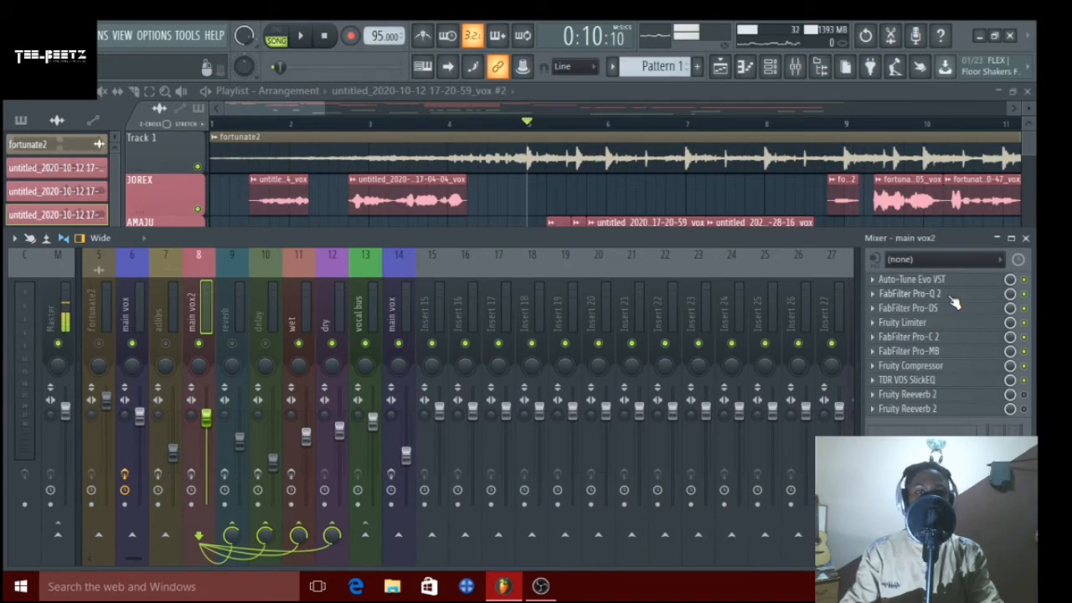
pyautogui.click(952, 295)
pyautogui.moveTo(348, 316)
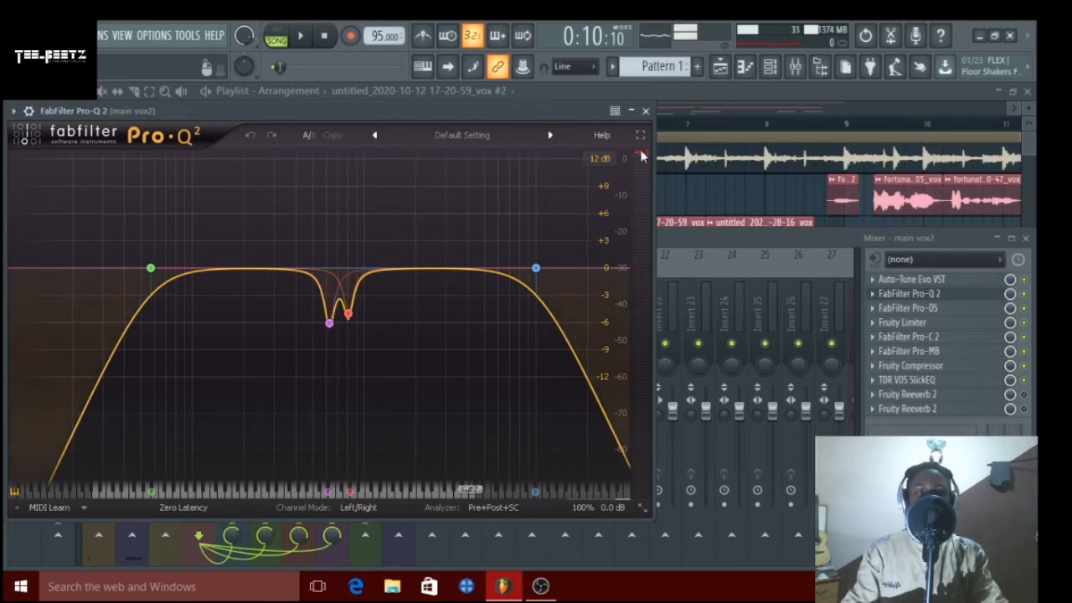
pyautogui.click(646, 111)
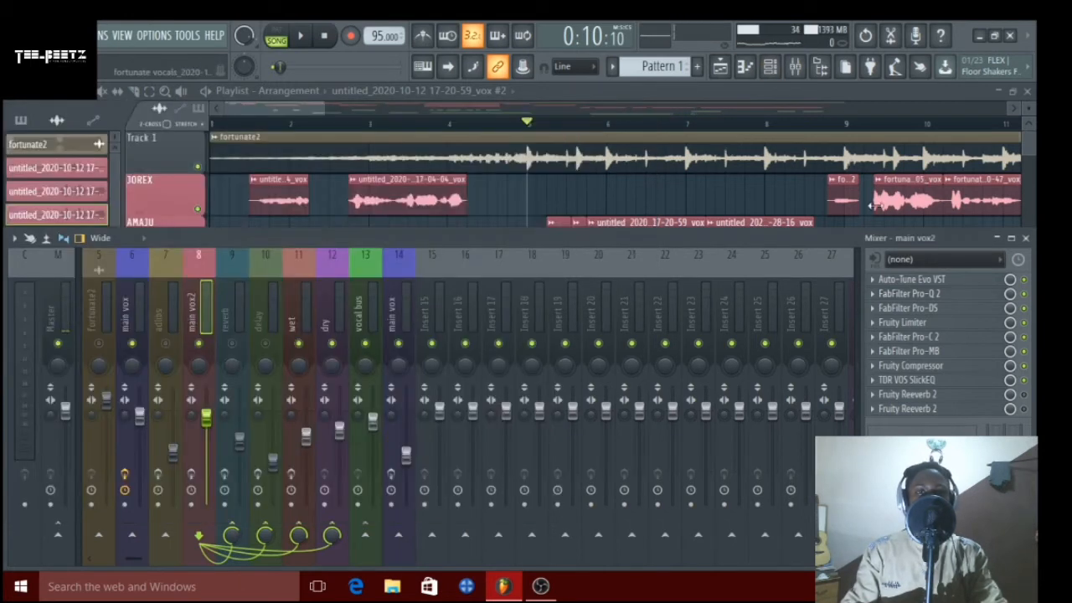
# Solo FabFilter Pro-Q 2 in the main vox2 effect chain and re-enable Auto-Tune Evo alongside it.
pyautogui.rightClick(1025, 293)
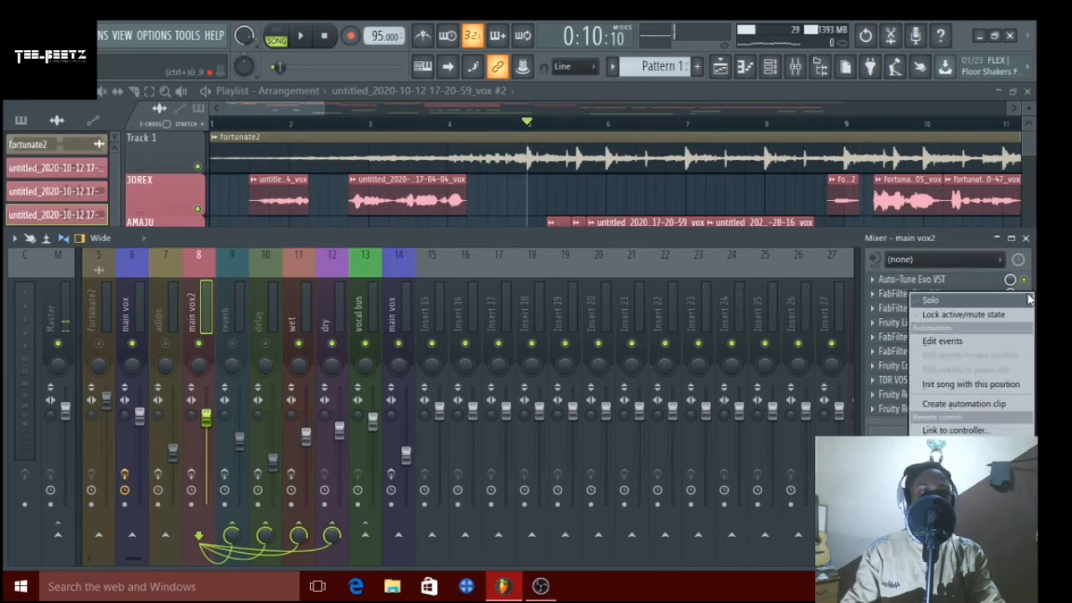
pyautogui.click(1025, 299)
pyautogui.click(1024, 280)
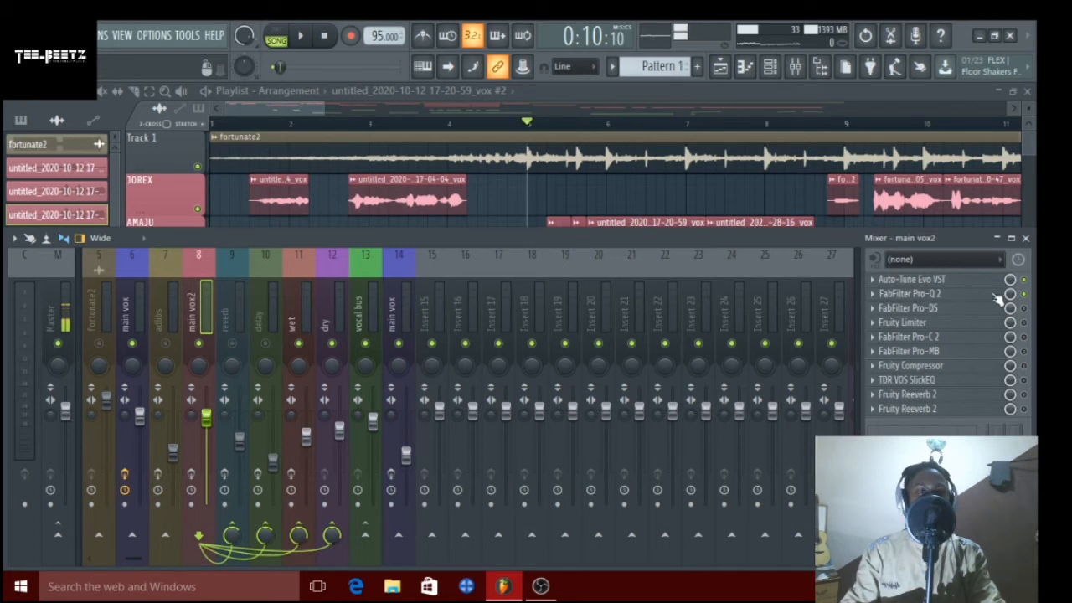
# Switch on the effect slots of main vox2 and replay the phrase with FabFilter Pro-Q 2 open.
pyautogui.click(976, 300)
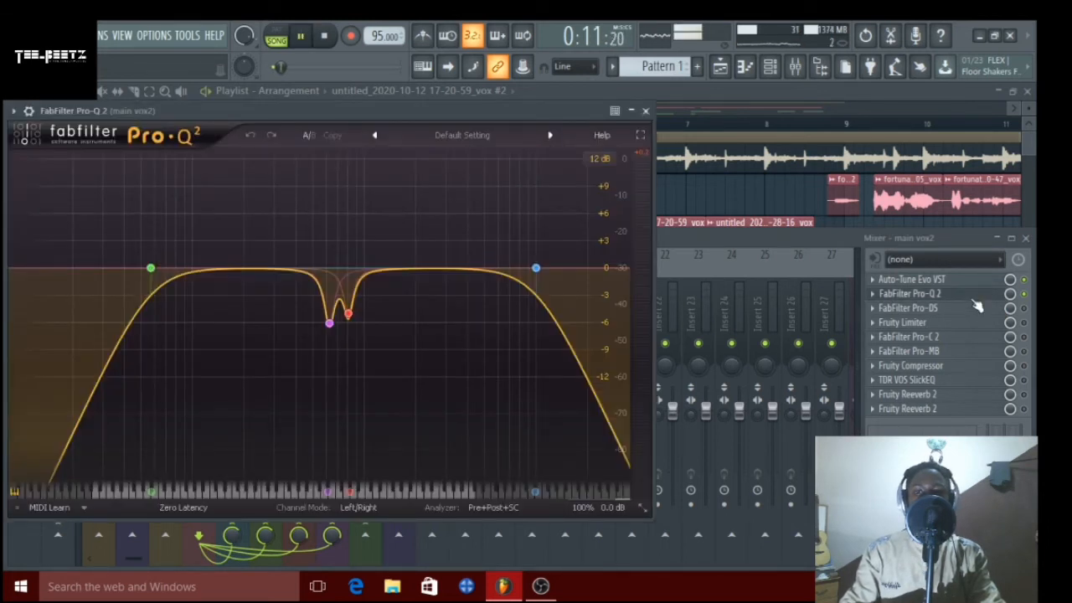
pyautogui.press('space')
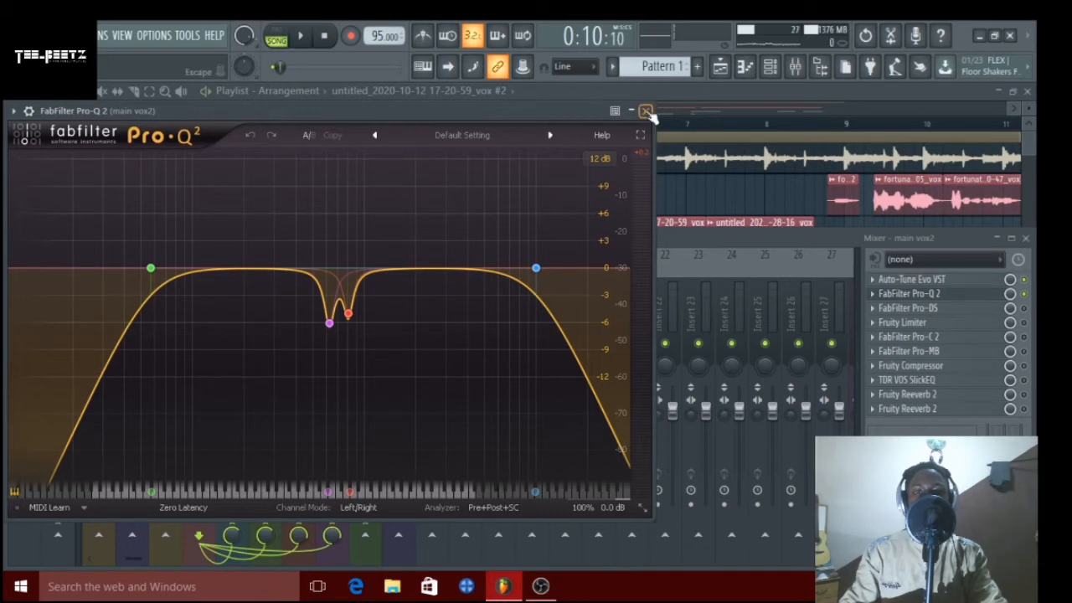
pyautogui.click(645, 110)
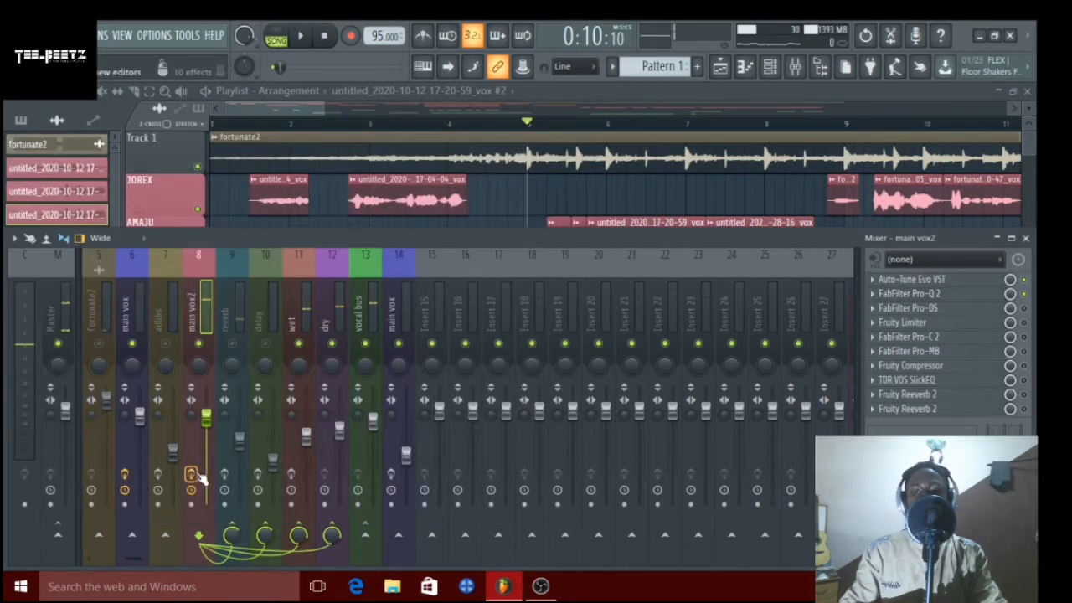
pyautogui.click(994, 295)
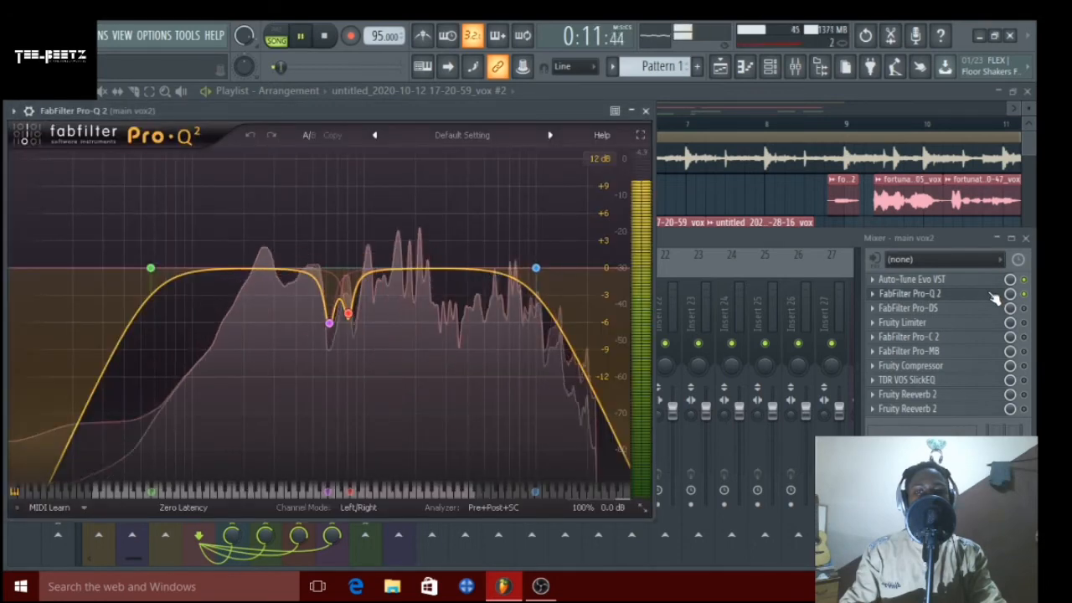
# Audition the 809 Hz cut band of FabFilter Pro-Q 2 in isolation during playback, stop and close the equalizer.
pyautogui.click(369, 339)
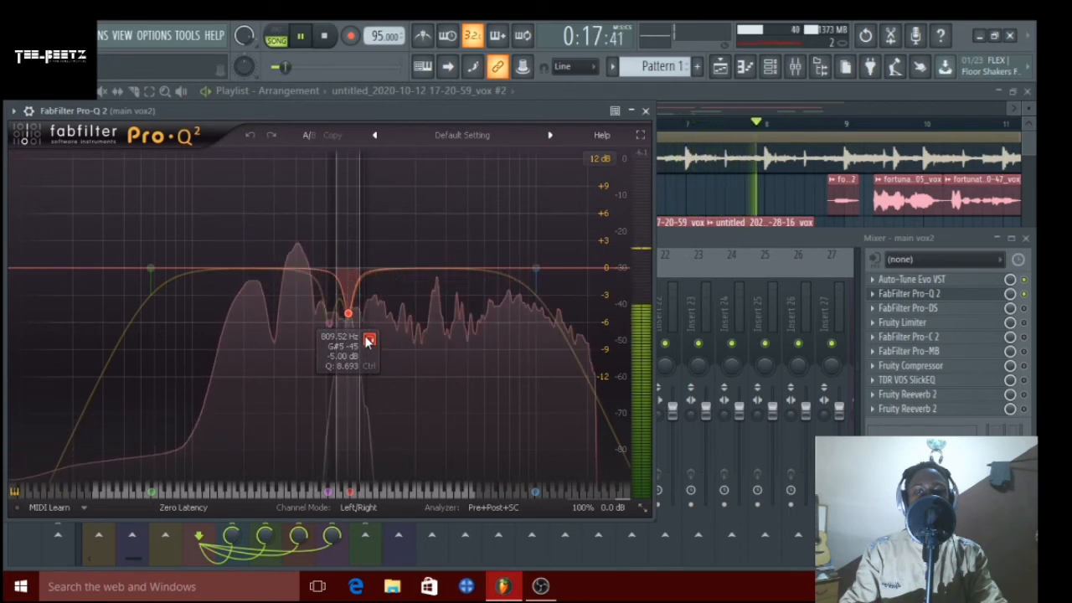
pyautogui.click(369, 339)
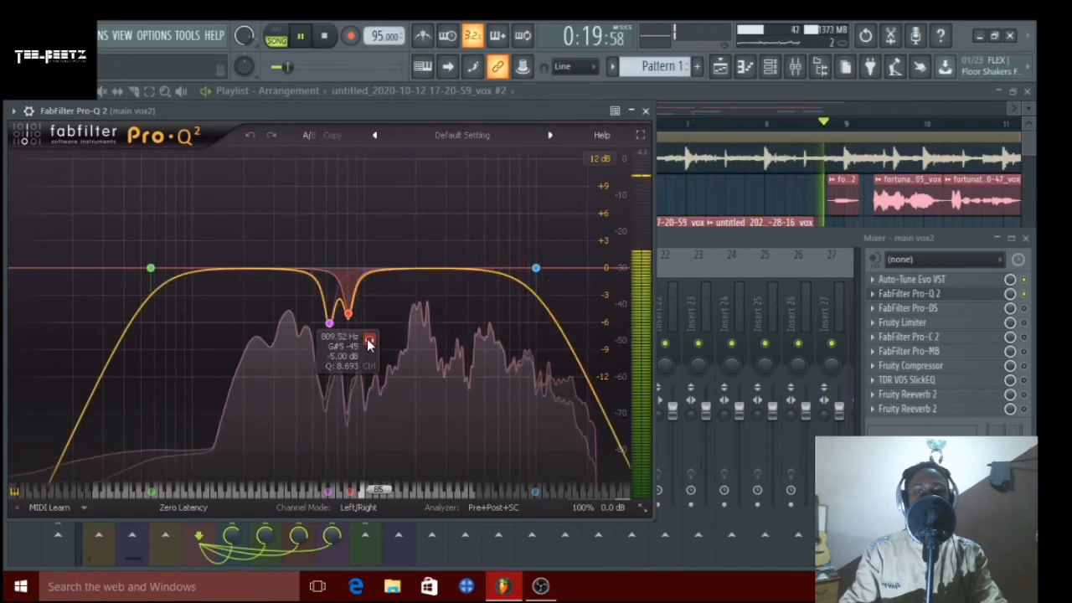
pyautogui.click(368, 339)
pyautogui.click(368, 342)
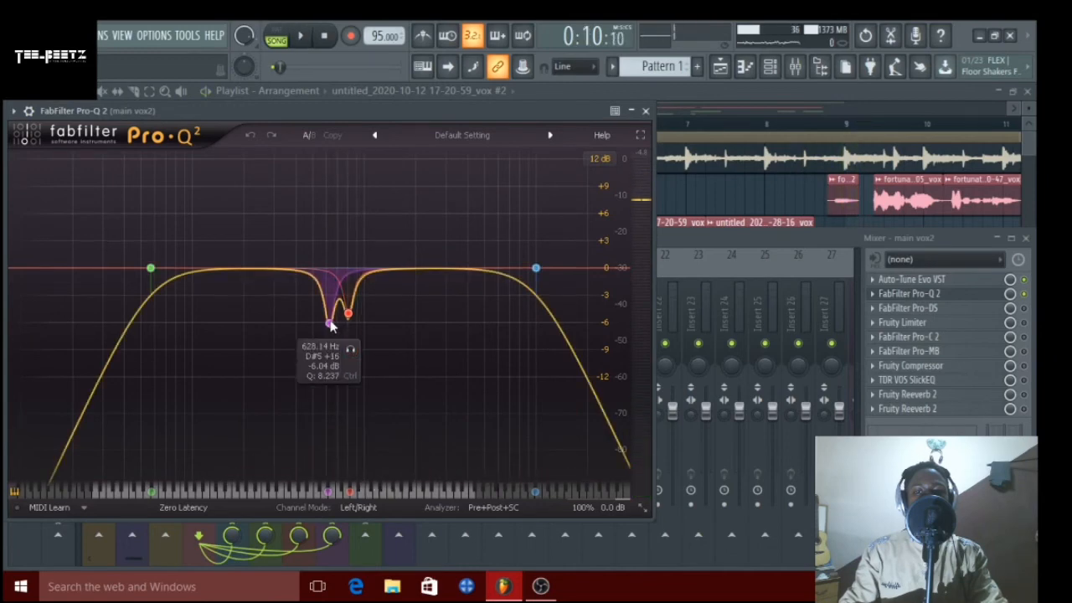
pyautogui.click(370, 339)
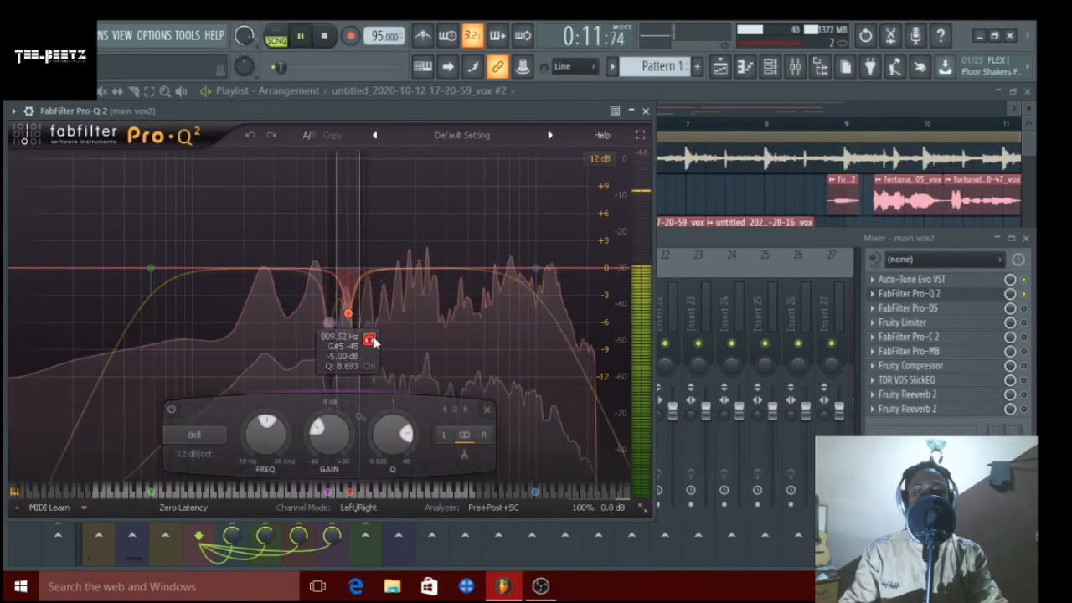
pyautogui.click(372, 339)
pyautogui.press('space')
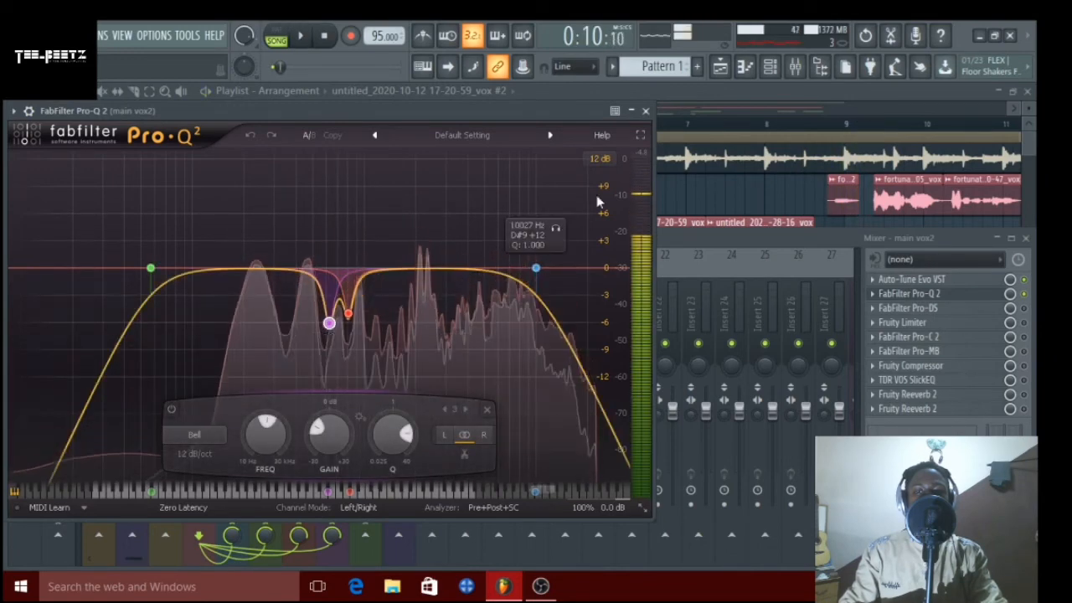
pyautogui.click(646, 111)
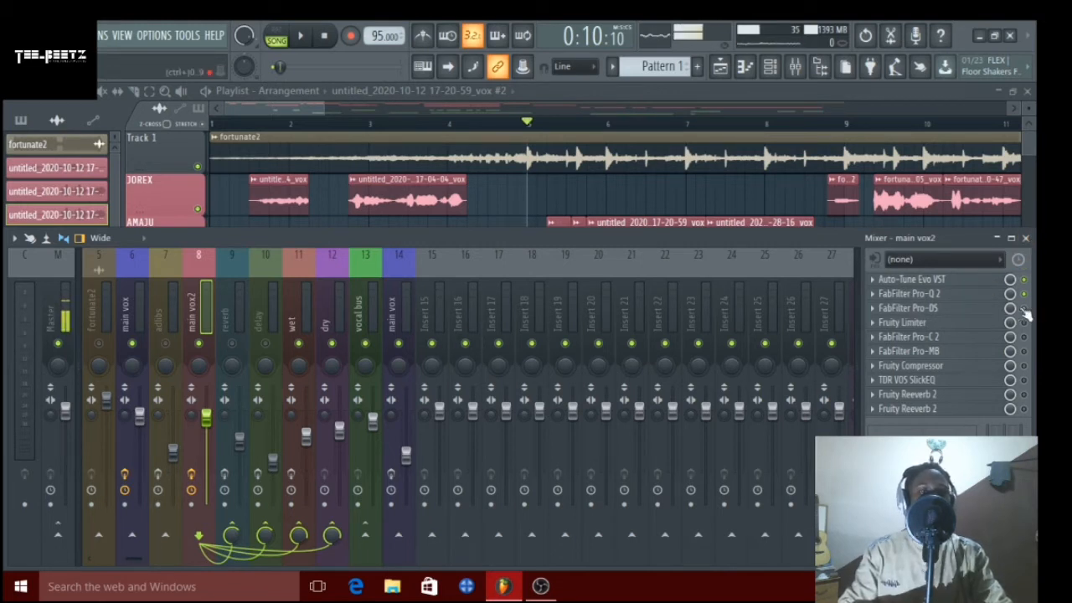
# Re-enable FabFilter Pro-DS, Fruity Limiter and FabFilter Pro-C 2 on main vox2, viewing each plugin's settings briefly.
pyautogui.click(994, 310)
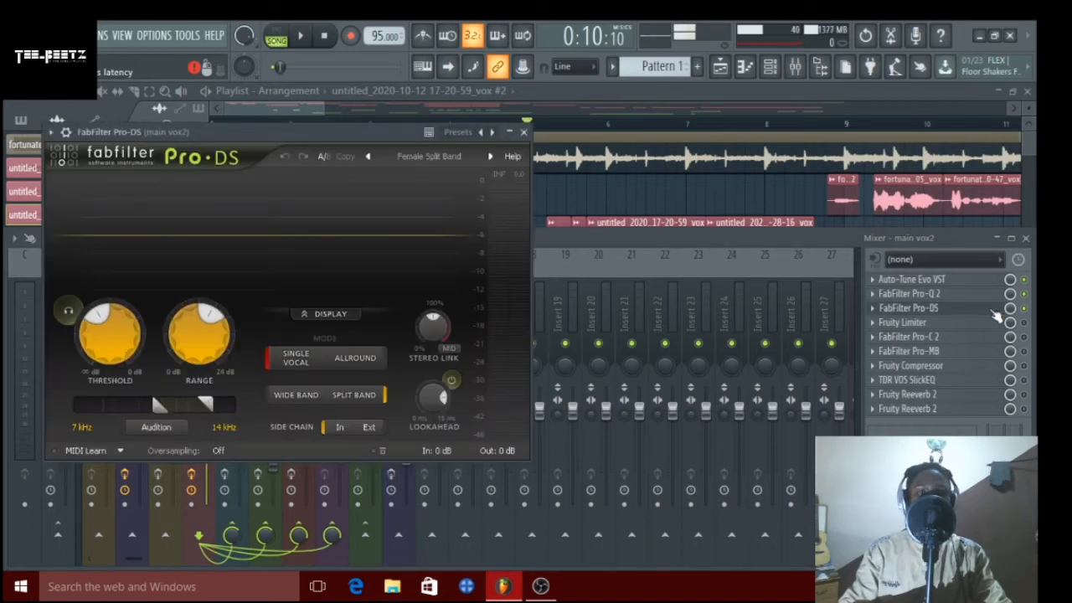
pyautogui.click(994, 310)
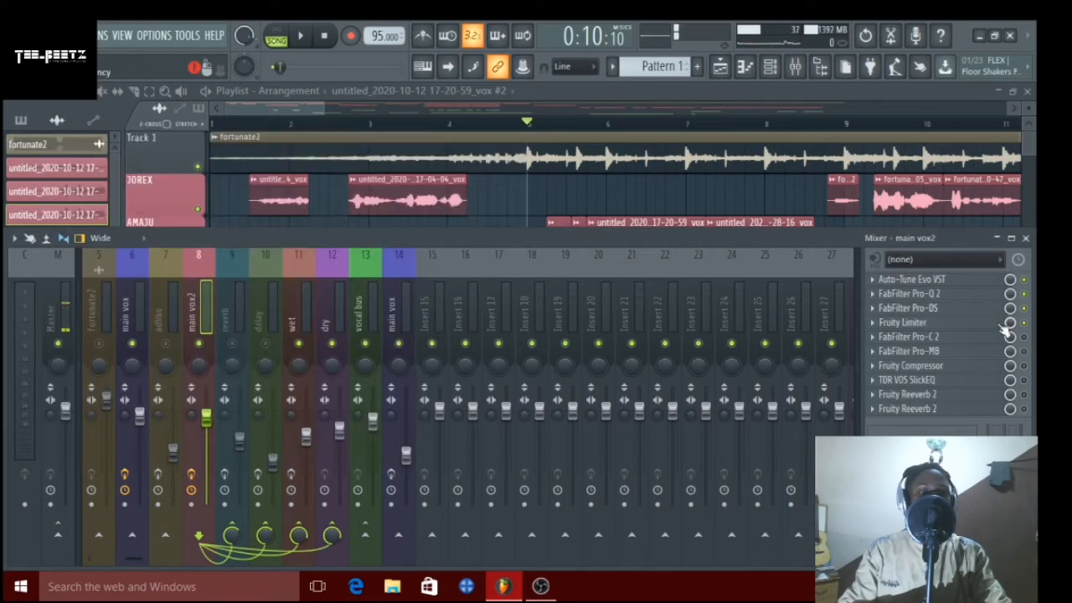
pyautogui.click(1002, 326)
pyautogui.click(1002, 325)
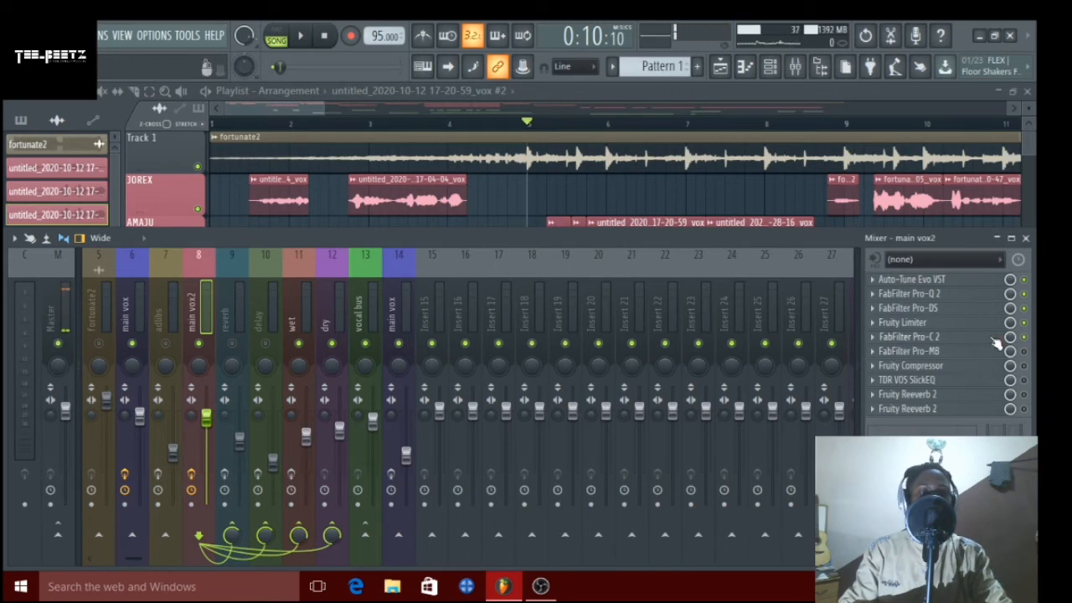
pyautogui.click(996, 339)
pyautogui.click(996, 342)
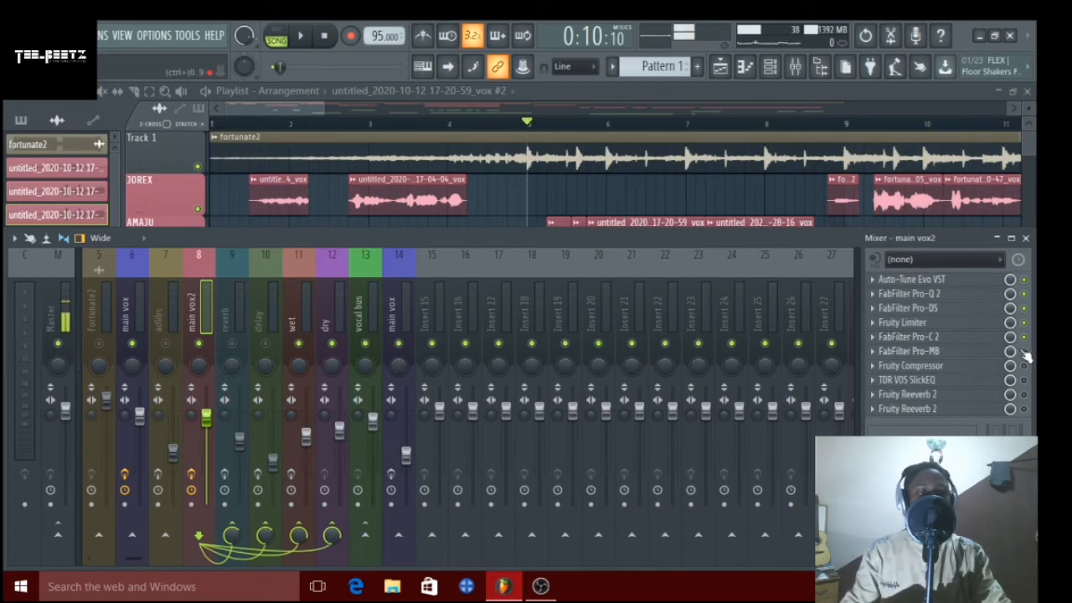
# Re-enable FabFilter Pro-MB, Fruity Compressor and TDR VOS SlickEQ on main vox2, viewing each plugin's settings briefly.
pyautogui.click(993, 353)
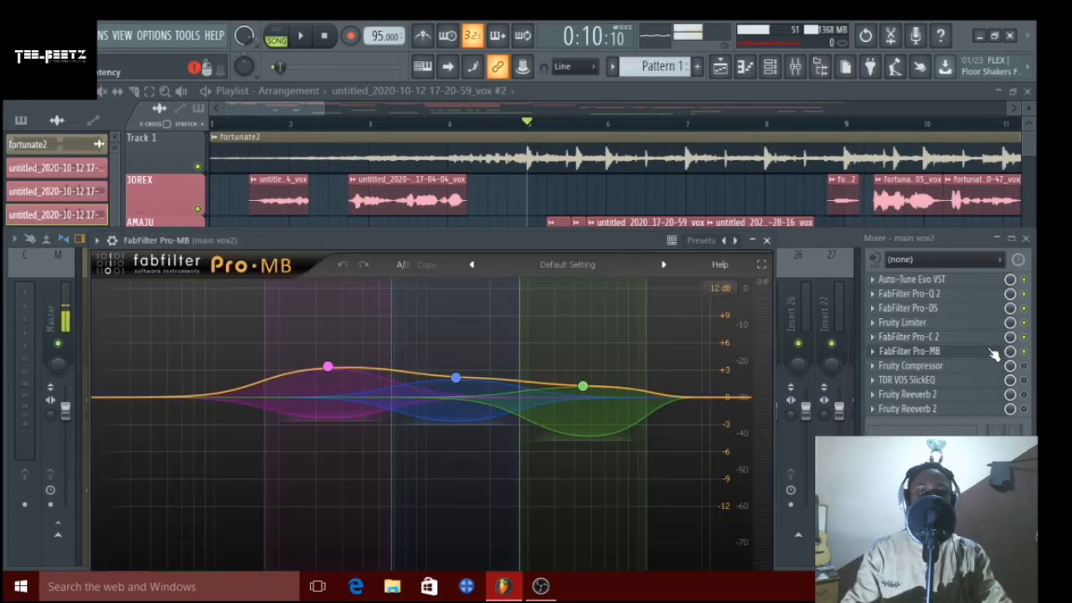
pyautogui.click(993, 352)
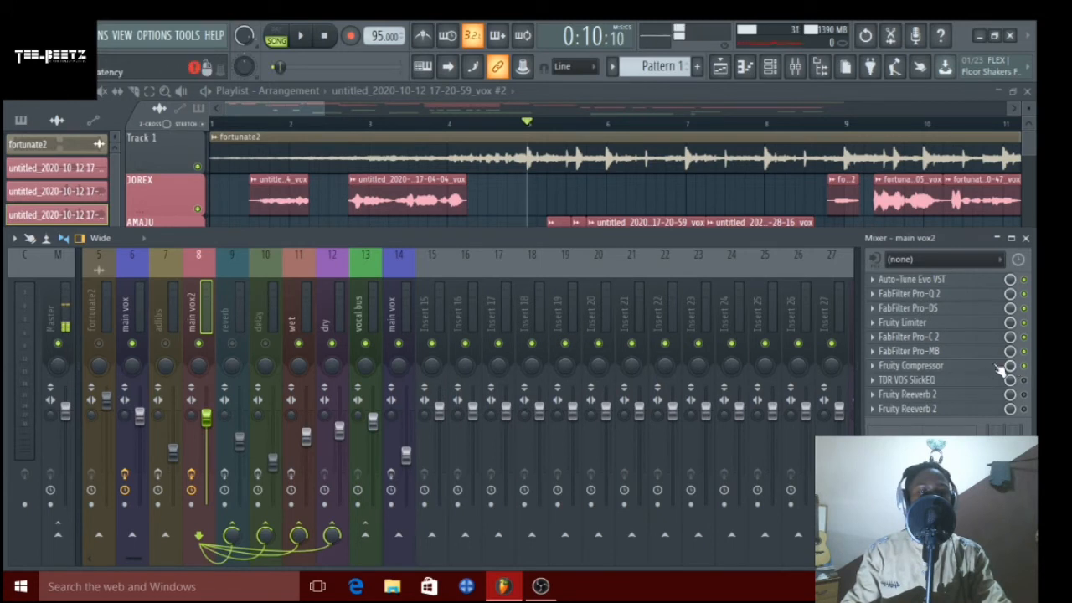
pyautogui.click(995, 369)
pyautogui.click(996, 370)
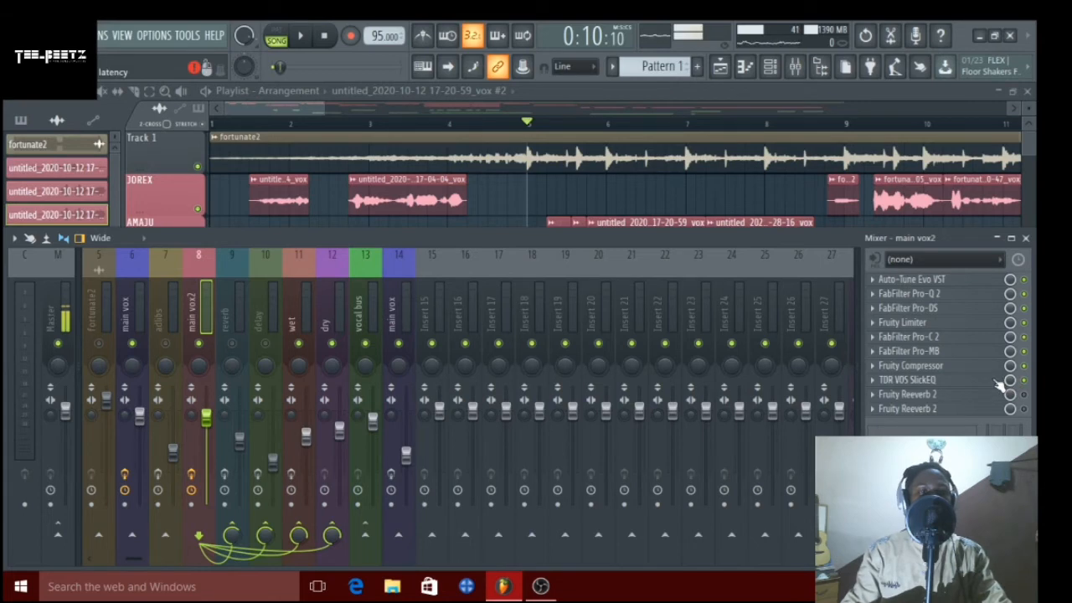
pyautogui.click(998, 385)
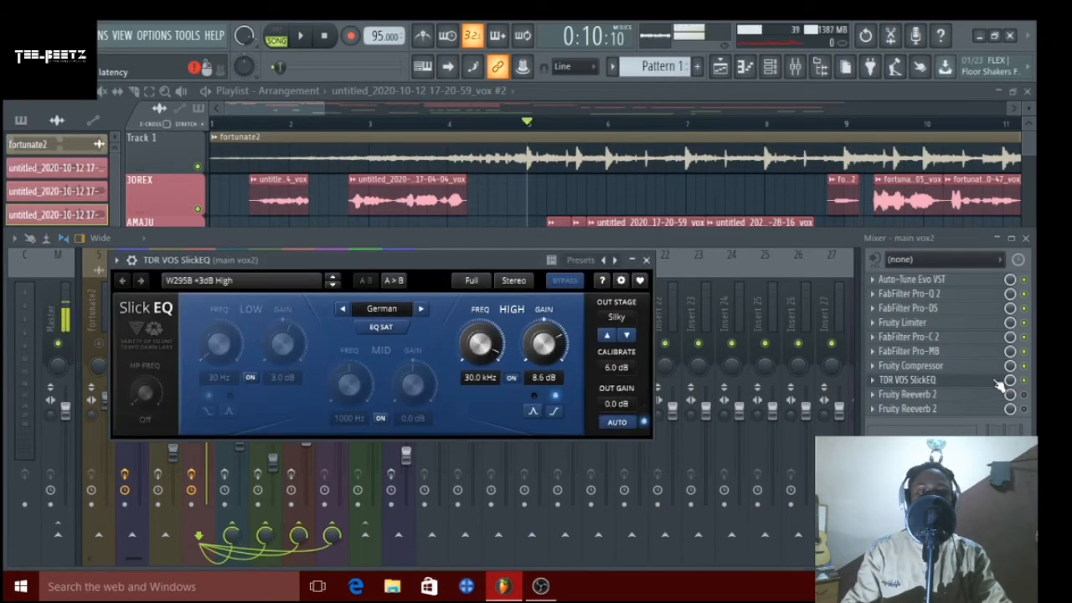
pyautogui.click(998, 385)
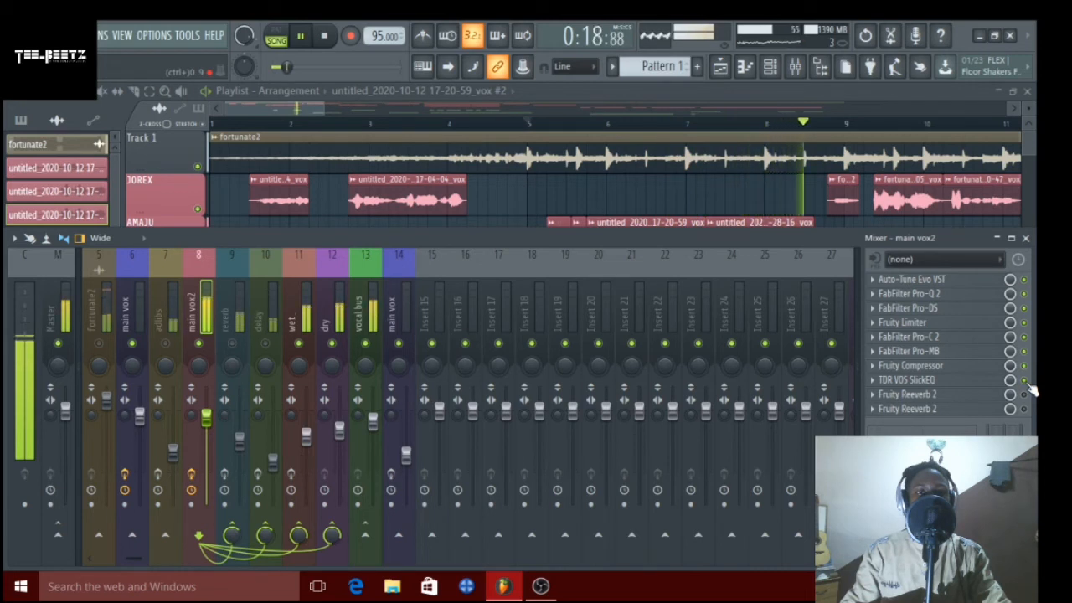
# Review the high band and output stage of TDR VOS SlickEQ, close it and replay the processed vocal.
pyautogui.press('space')
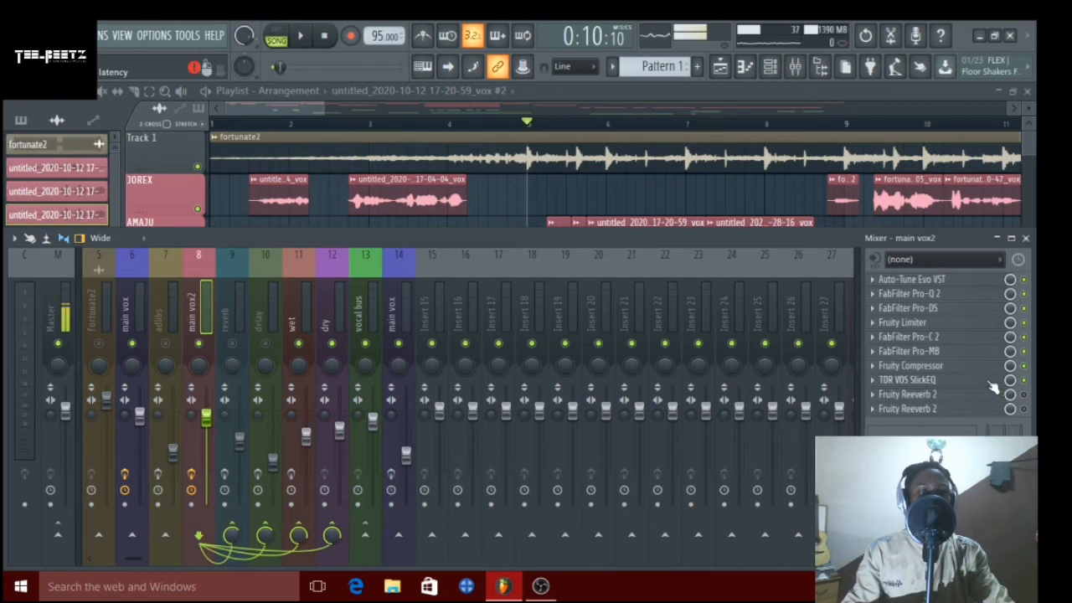
pyautogui.click(991, 381)
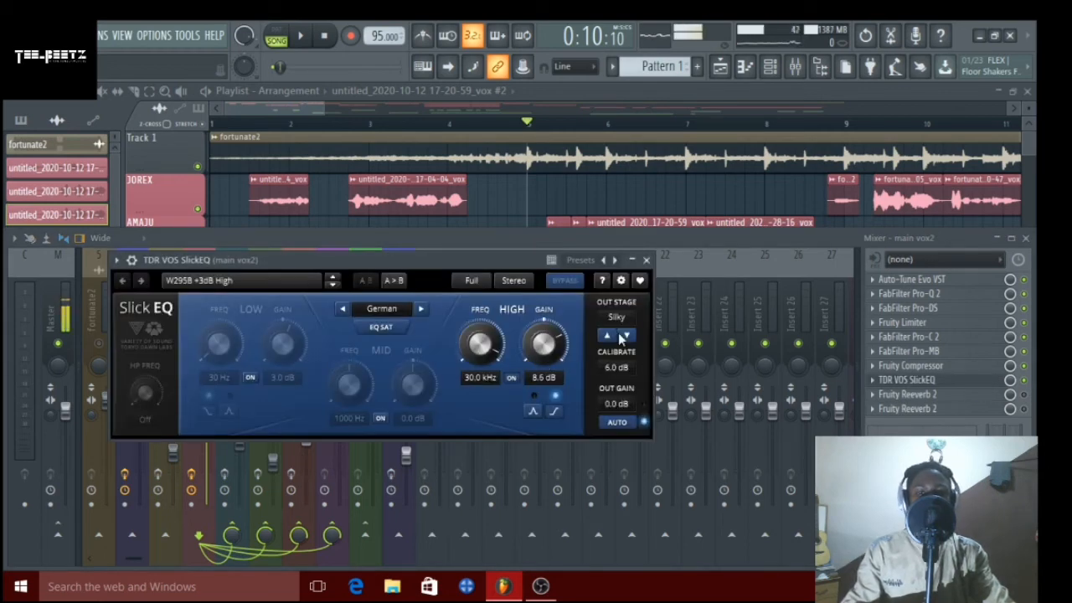
pyautogui.click(646, 261)
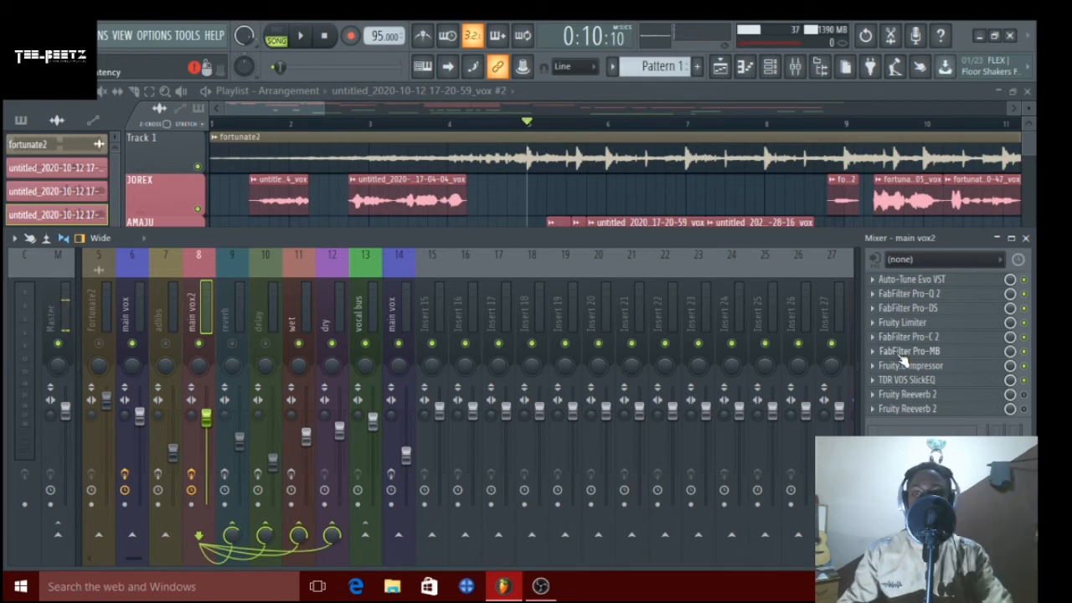
pyautogui.press('space')
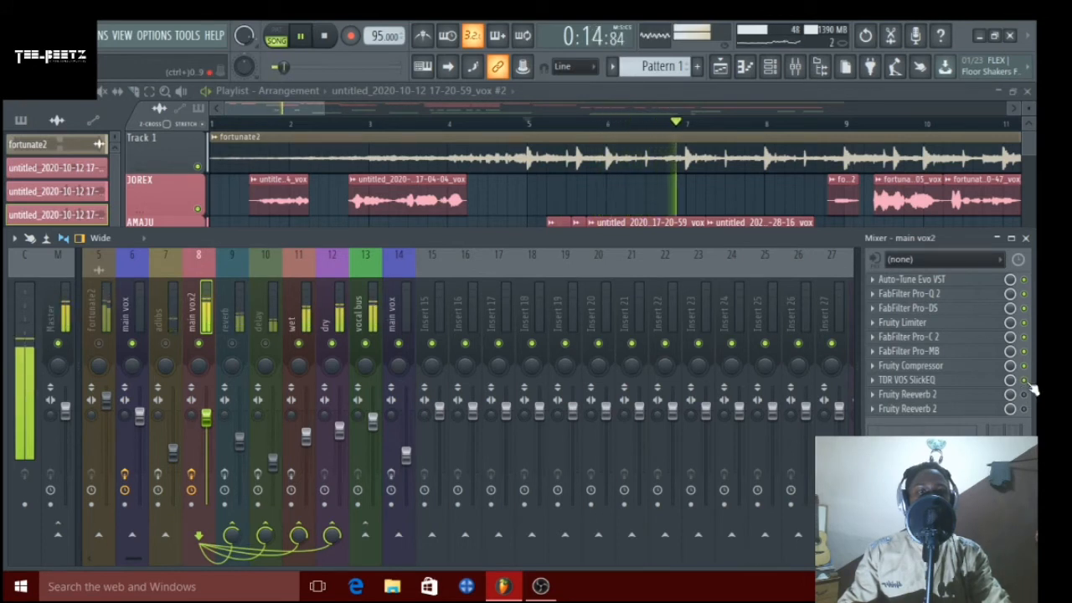
pyautogui.press('space')
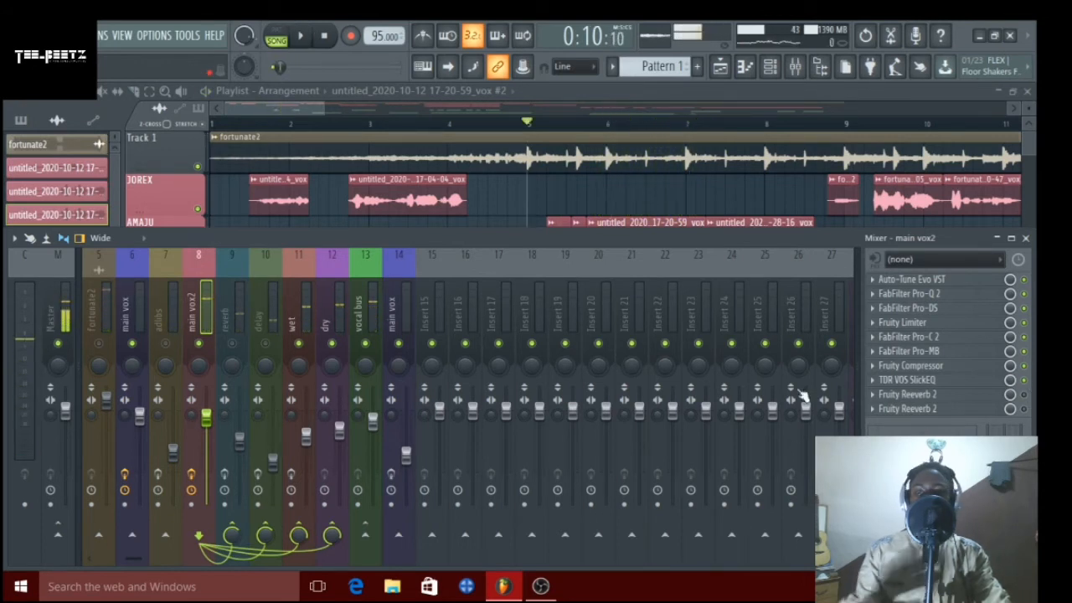
# Unmute the fortunate2 beat track and play the processed vocal together with it.
pyautogui.click(107, 345)
pyautogui.press('space')
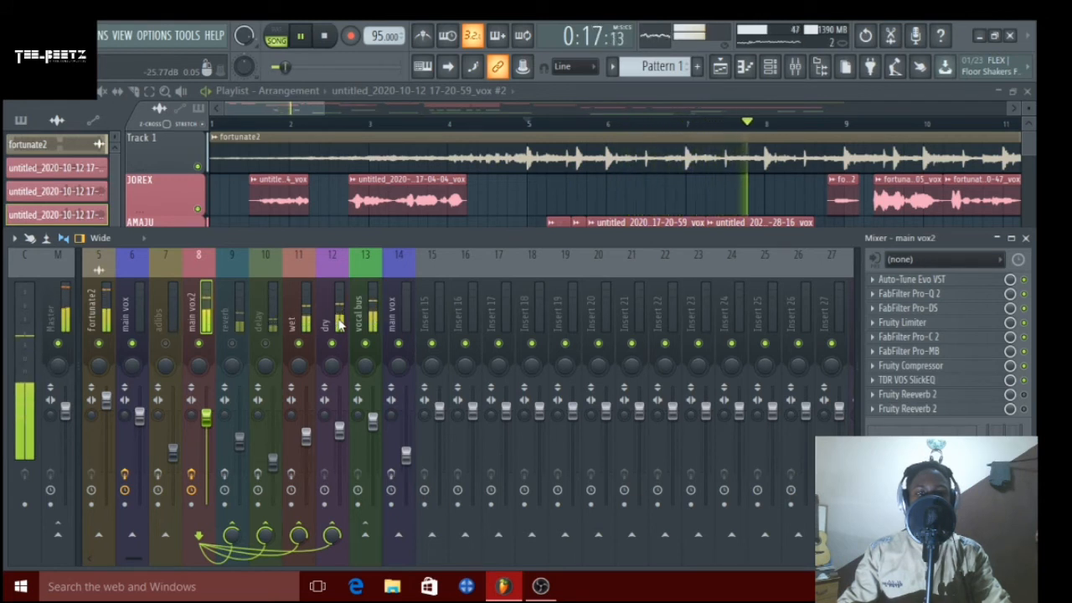
pyautogui.press('space')
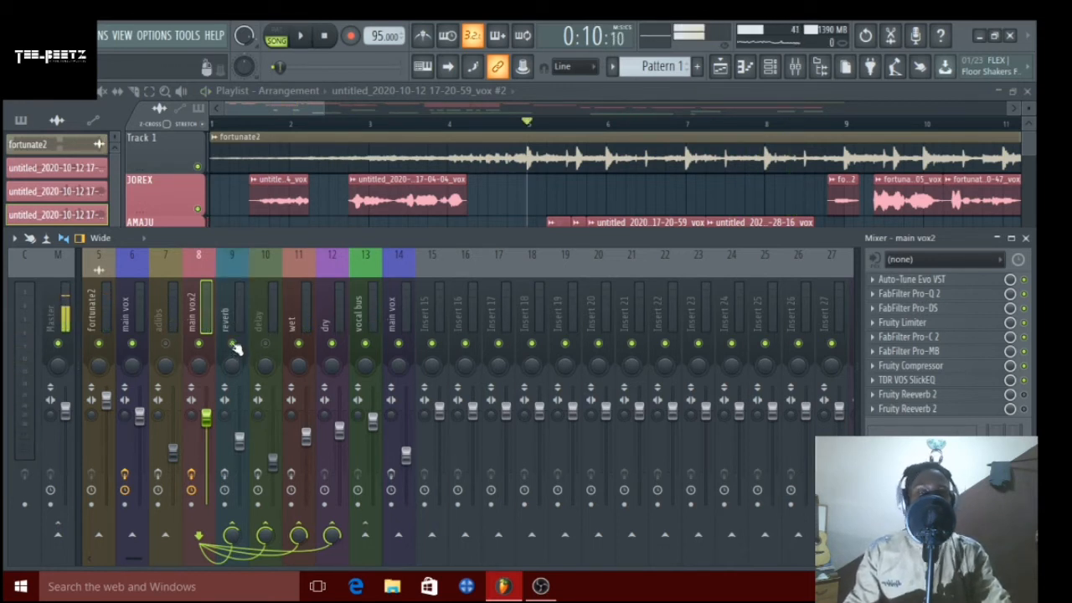
# Unmute the reverb track, view its effects and check the chains and sends of main vox and main vox2.
pyautogui.click(228, 310)
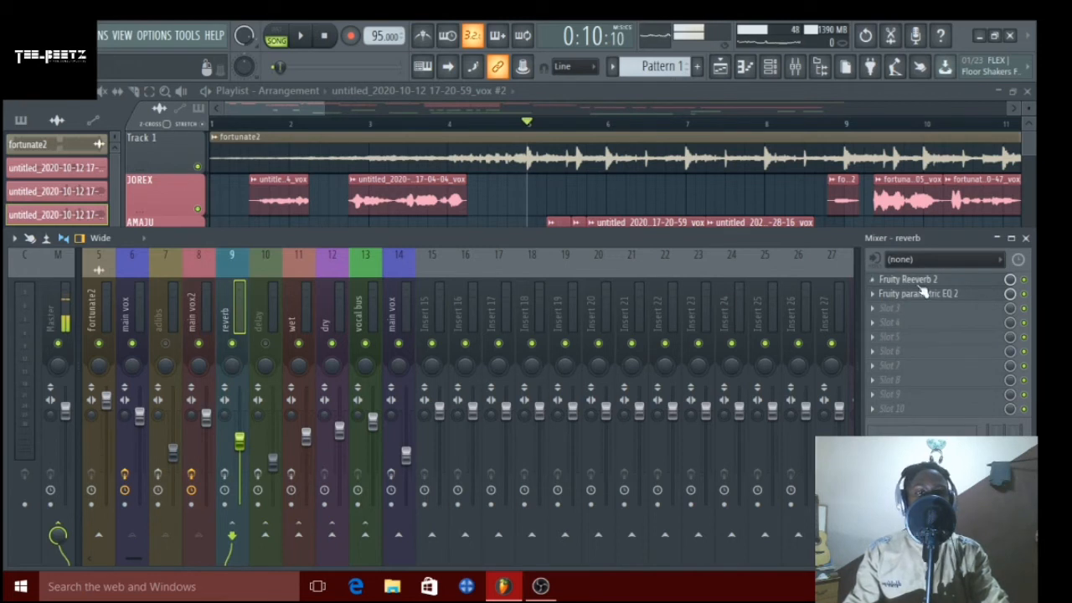
pyautogui.click(124, 318)
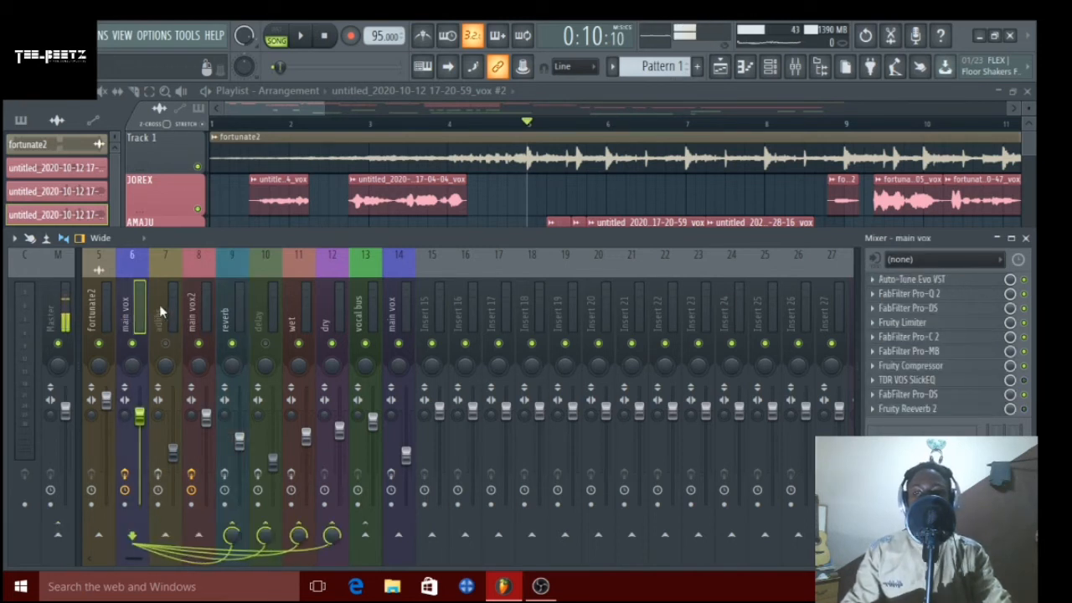
pyautogui.click(194, 316)
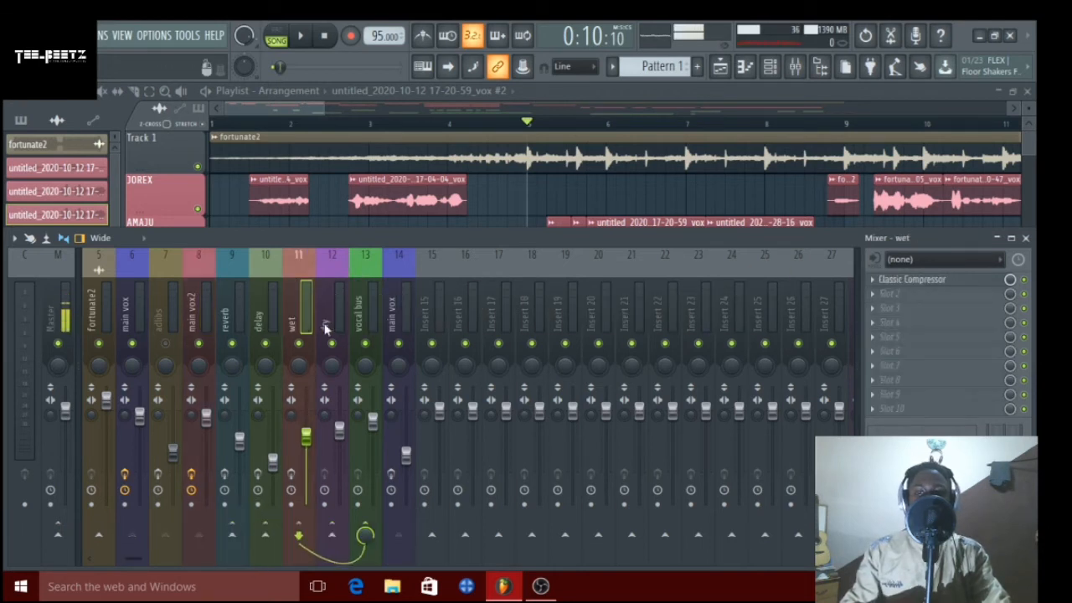
# Check the effect chains of the dry, adlibs and main vox tracks, and play the mix with the adlibs track unmuted.
pyautogui.click(328, 318)
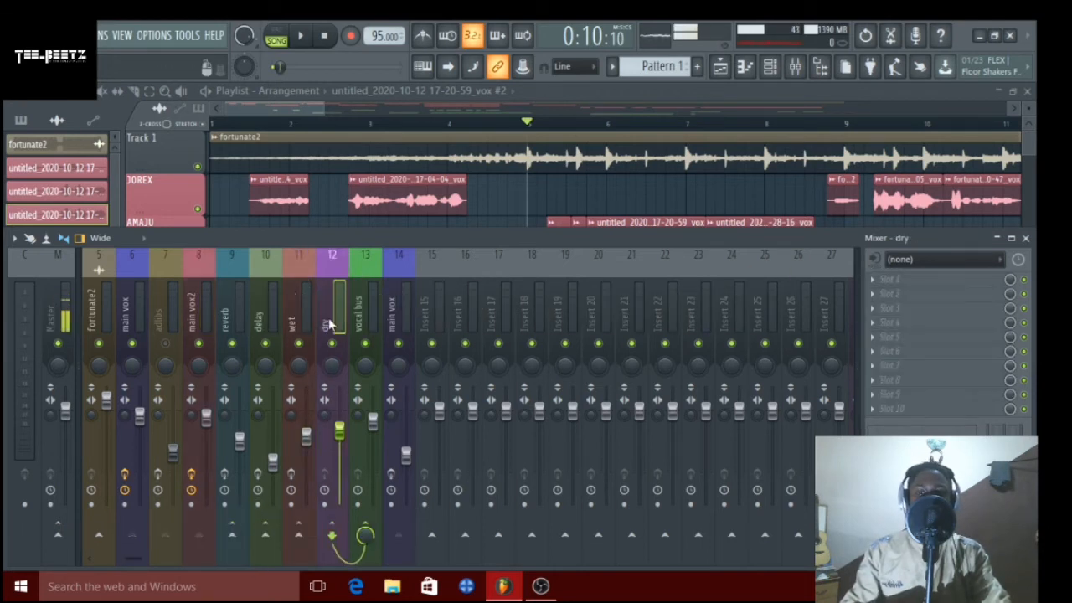
pyautogui.click(165, 343)
pyautogui.click(167, 344)
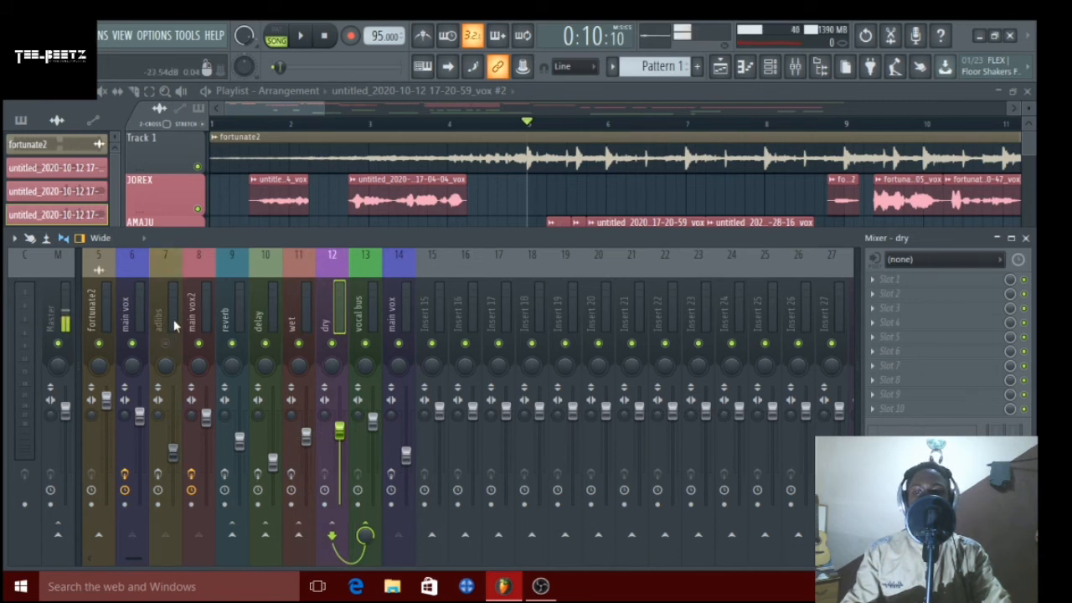
pyautogui.click(170, 311)
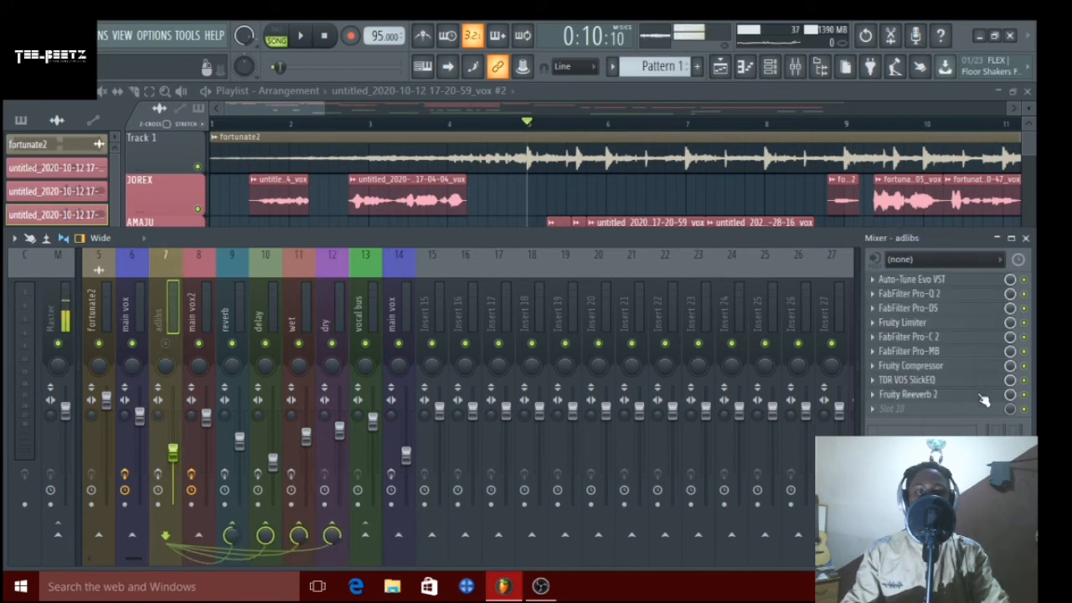
pyautogui.click(131, 306)
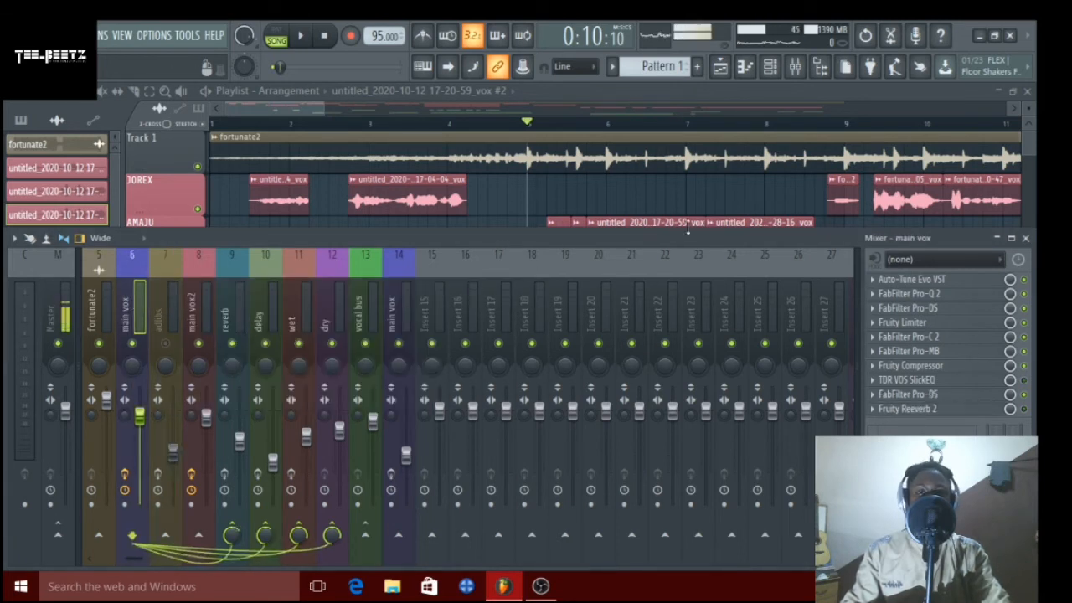
pyautogui.press('space')
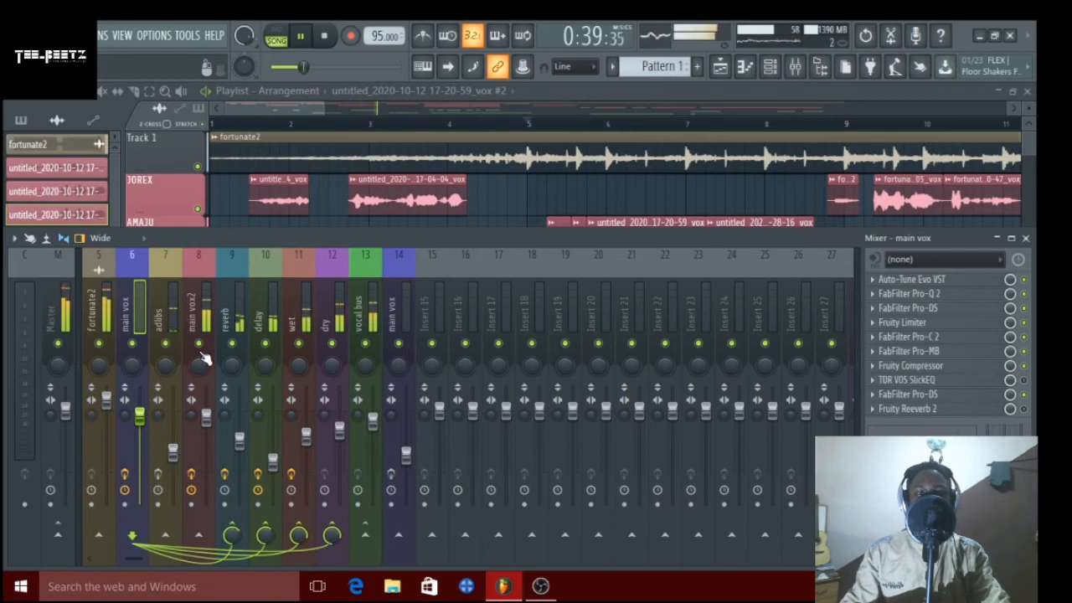
pyautogui.press('space')
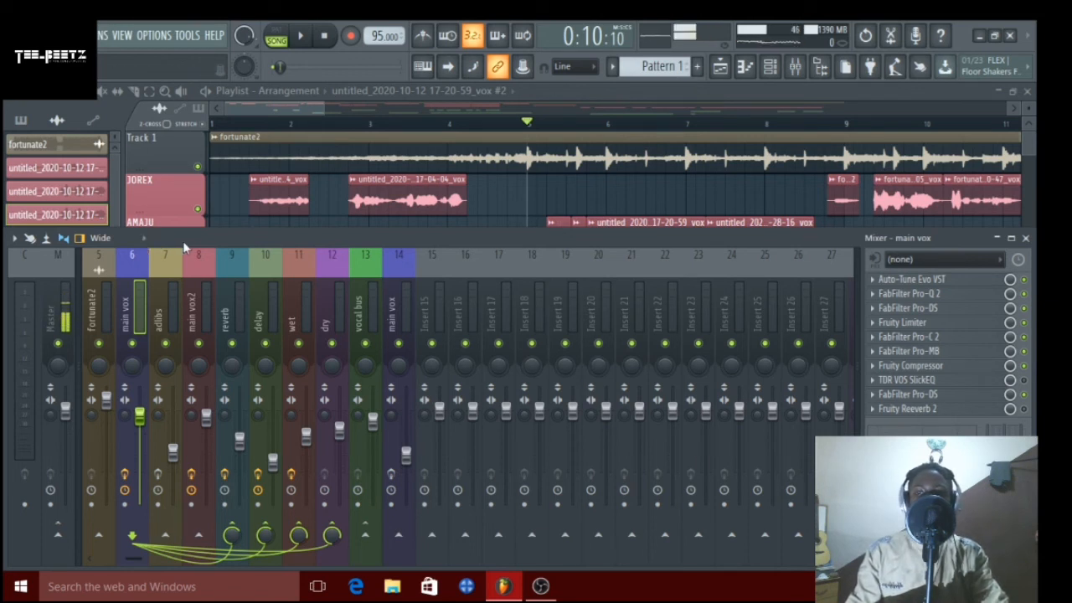
# Check the main vox2 and reverb effect chains and view the Auto-Tune Evo VST settings on main vox.
pyautogui.click(203, 295)
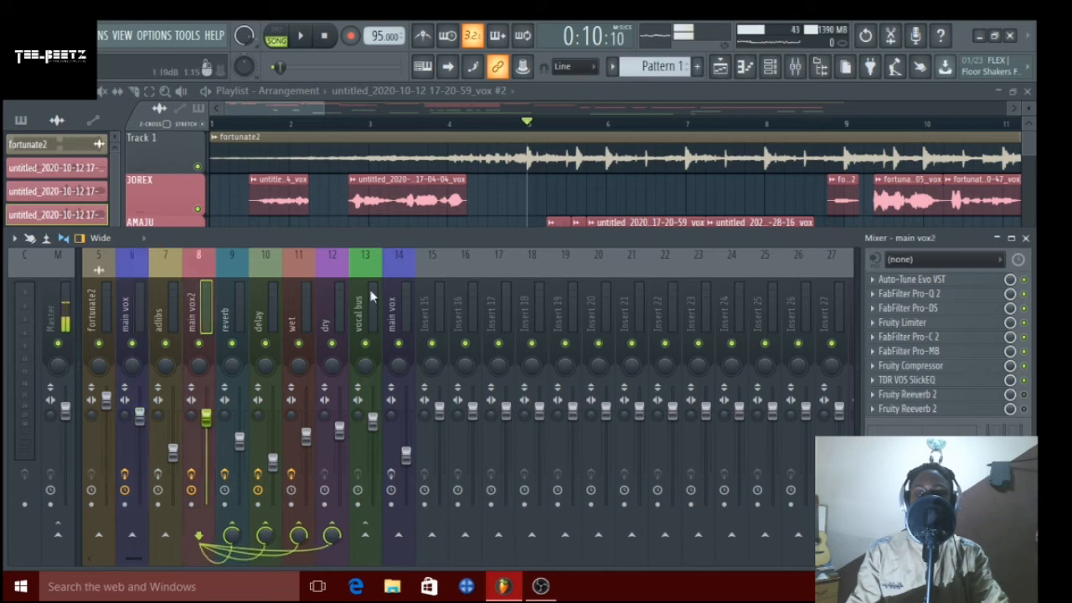
pyautogui.click(238, 304)
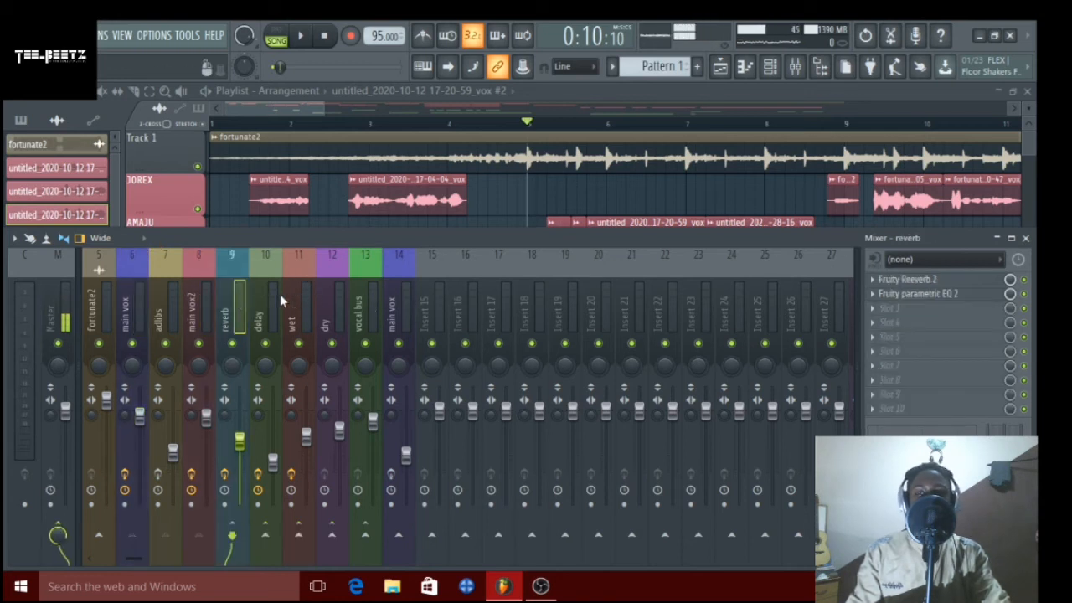
pyautogui.click(128, 314)
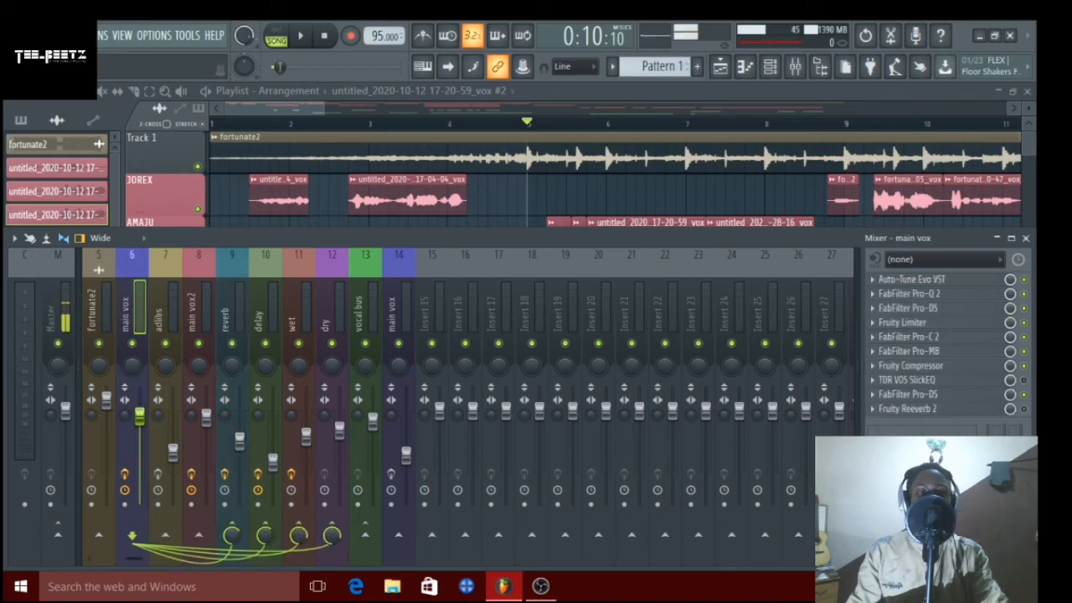
pyautogui.click(912, 281)
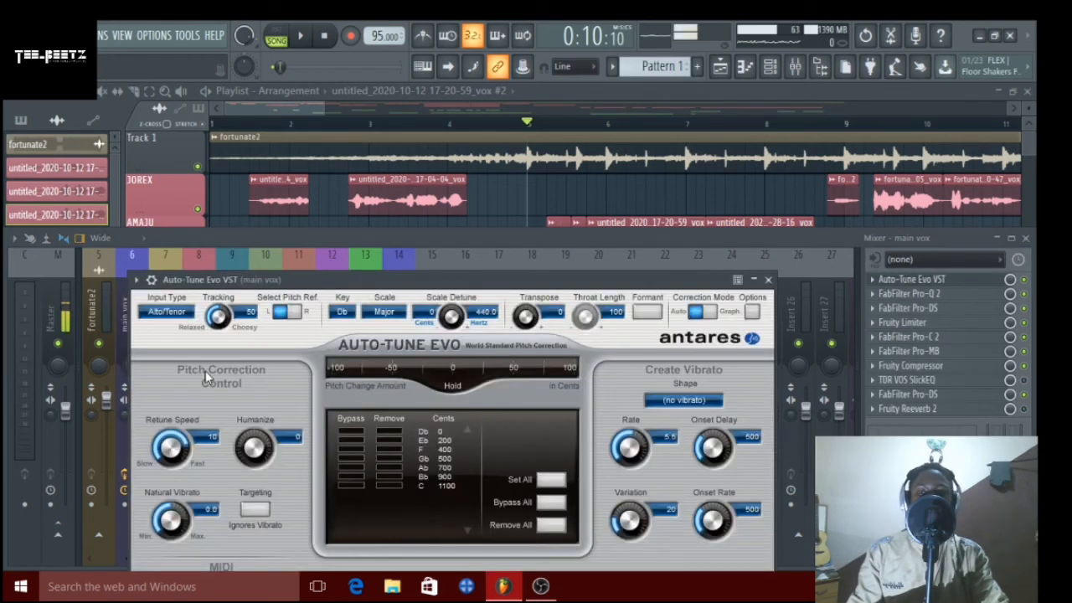
pyautogui.click(768, 279)
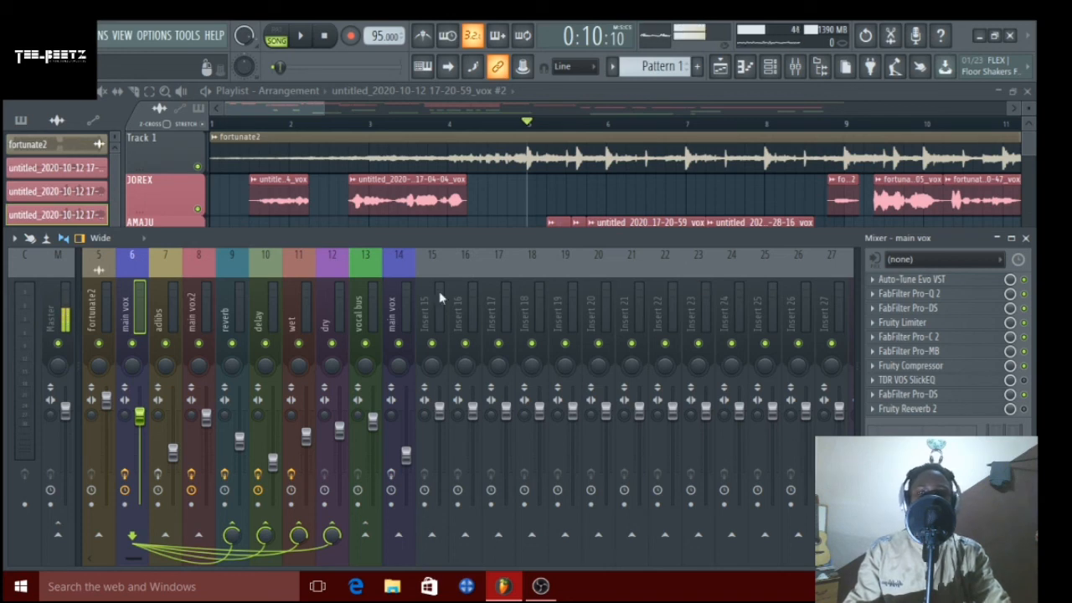
# Compare the effect chains and sends of main vox2 and main vox.
pyautogui.click(162, 304)
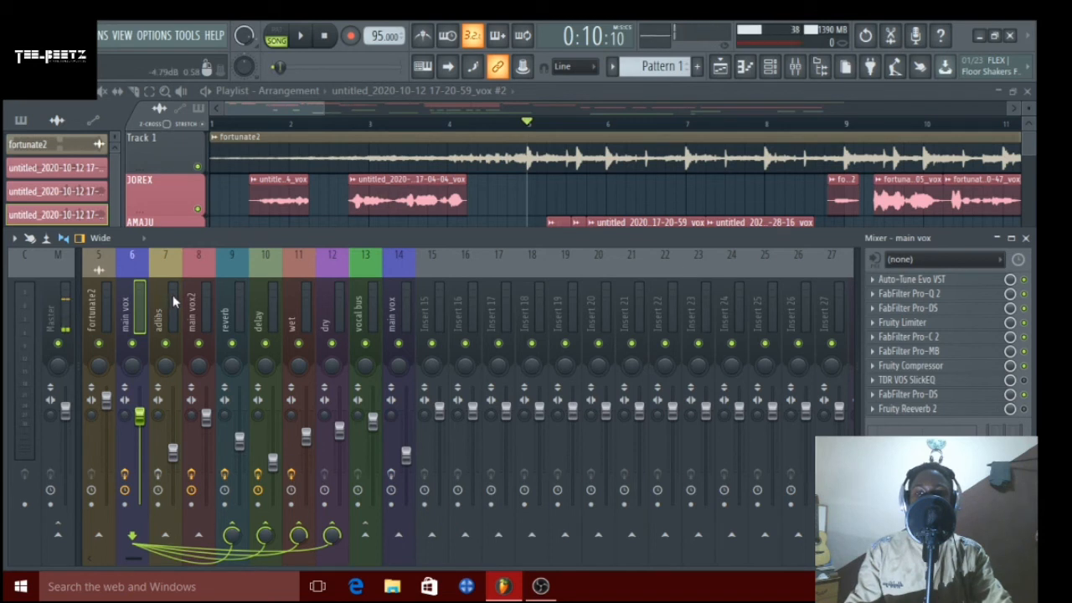
pyautogui.click(199, 299)
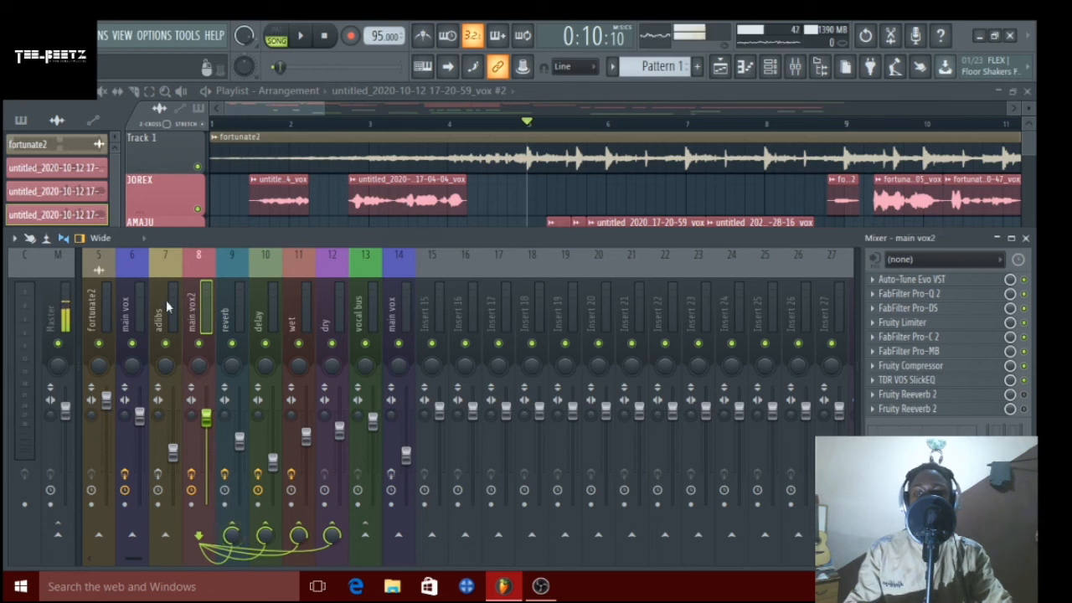
pyautogui.click(130, 303)
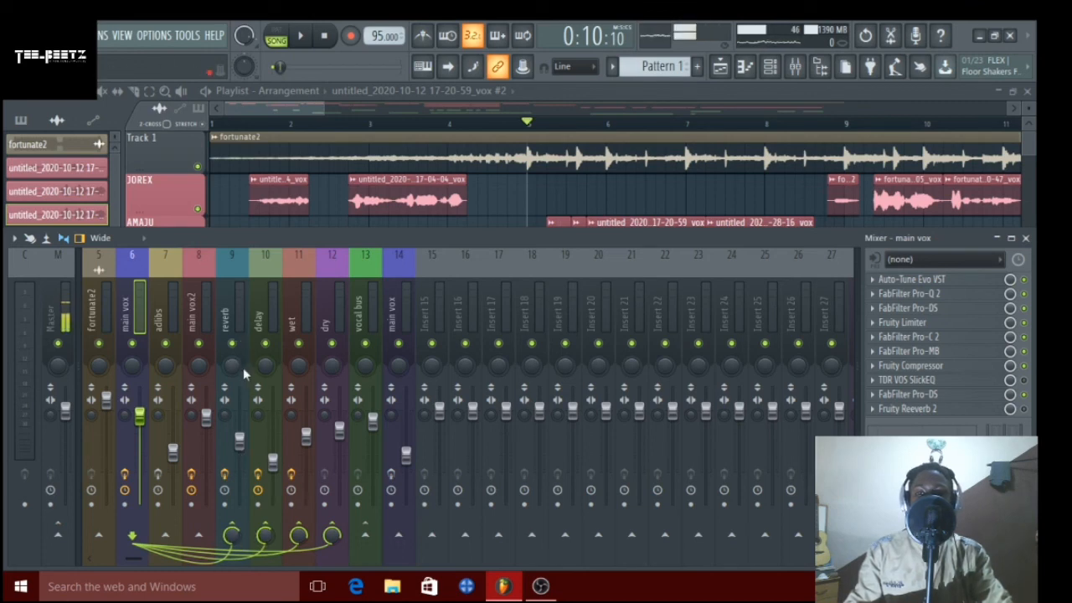
# View the Fruity parametric EQ 2 curve on the reverb track, and play the mix with that EQ bypassed.
pyautogui.click(242, 316)
pyautogui.click(921, 295)
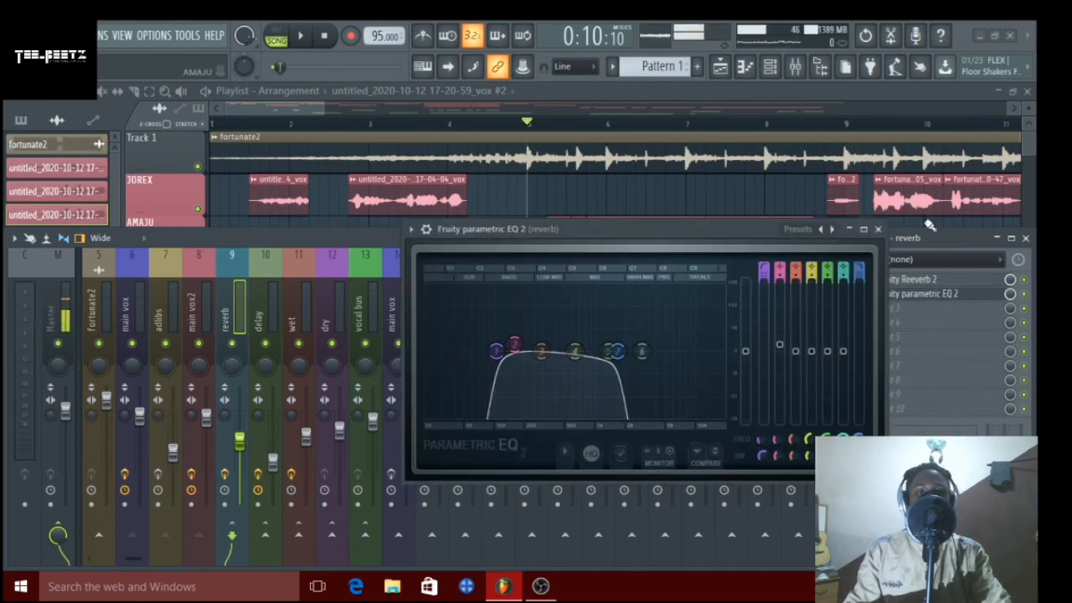
pyautogui.click(877, 229)
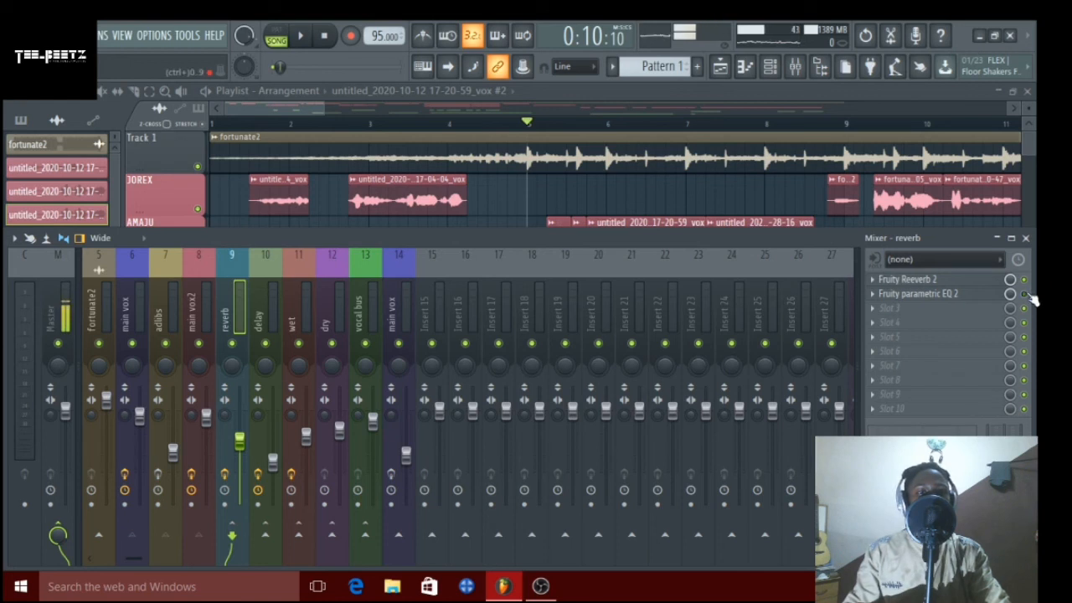
pyautogui.press('space')
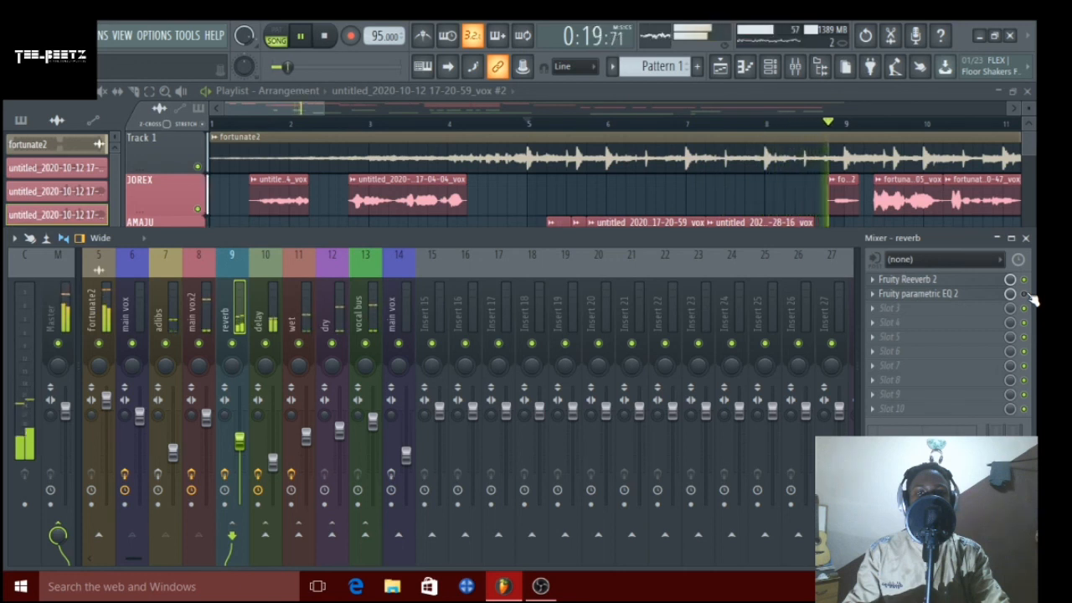
pyautogui.press('space')
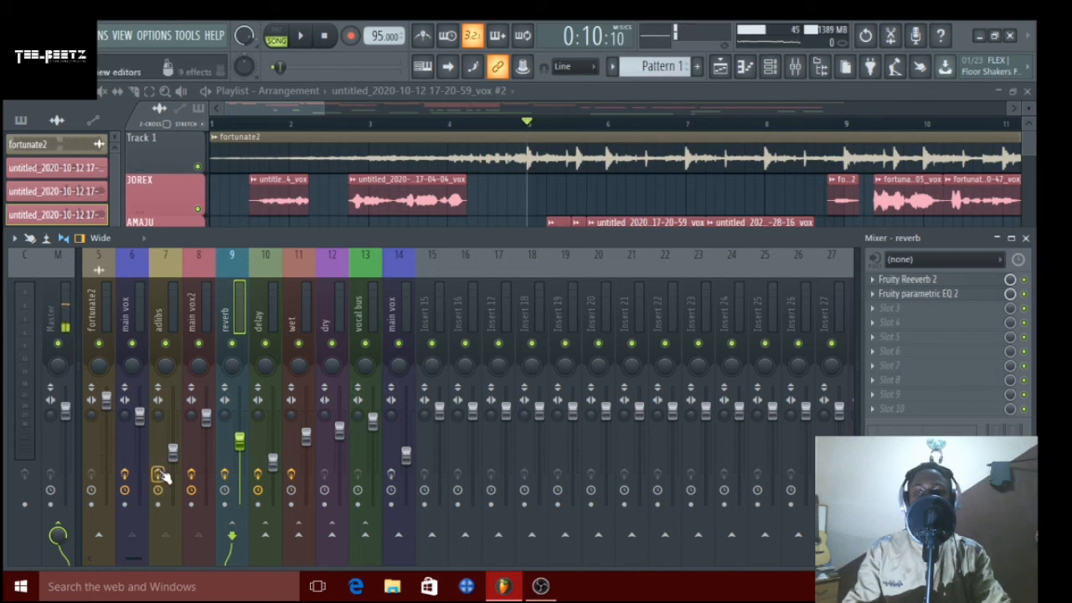
# Replay the mix and mute the adlibs track during playback.
pyautogui.press('space')
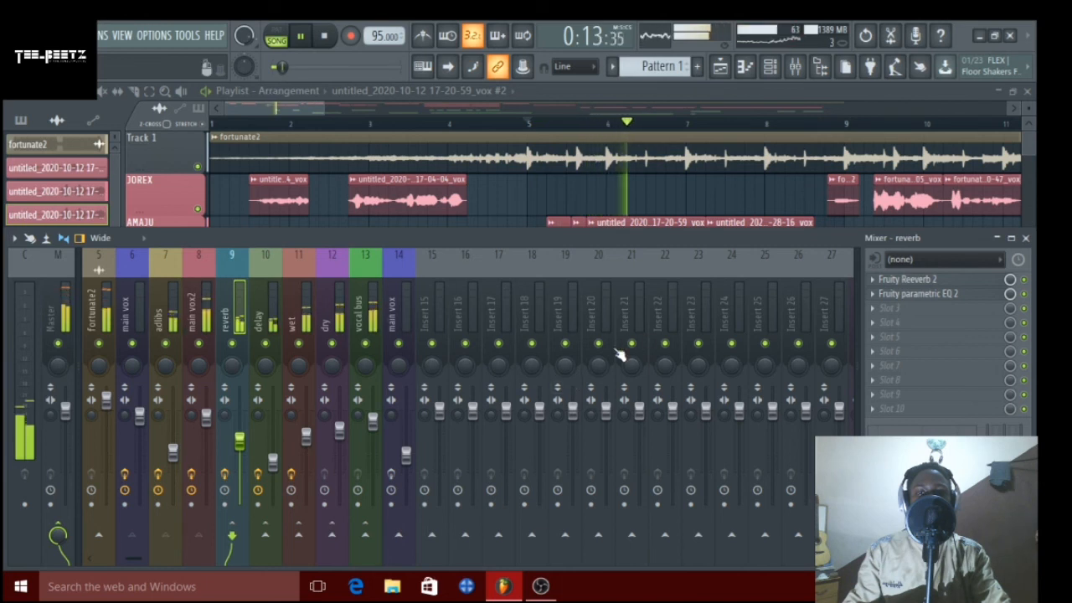
pyautogui.click(166, 343)
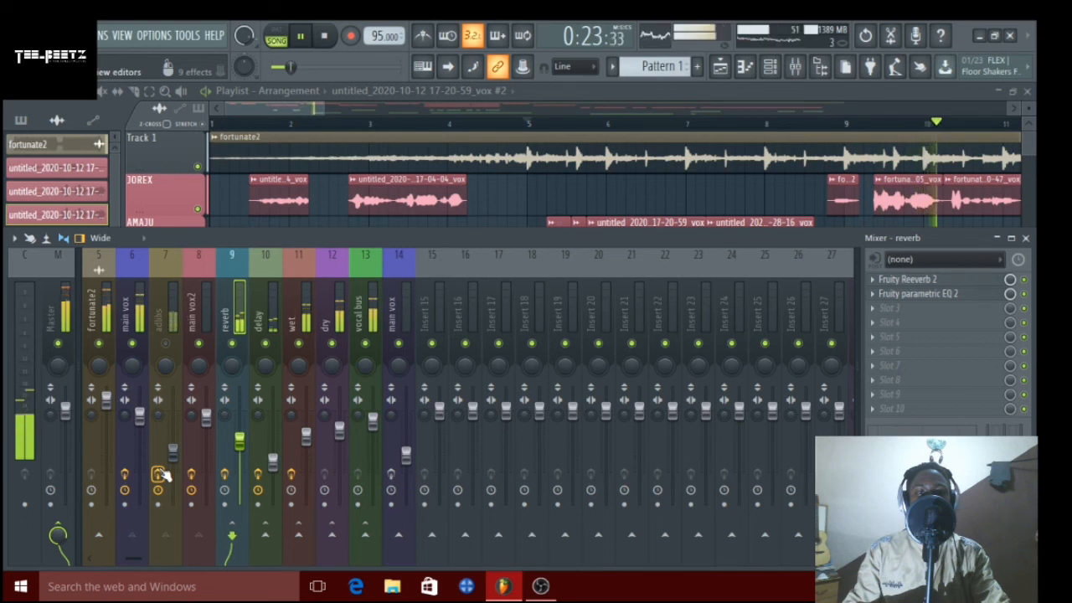
pyautogui.press('space')
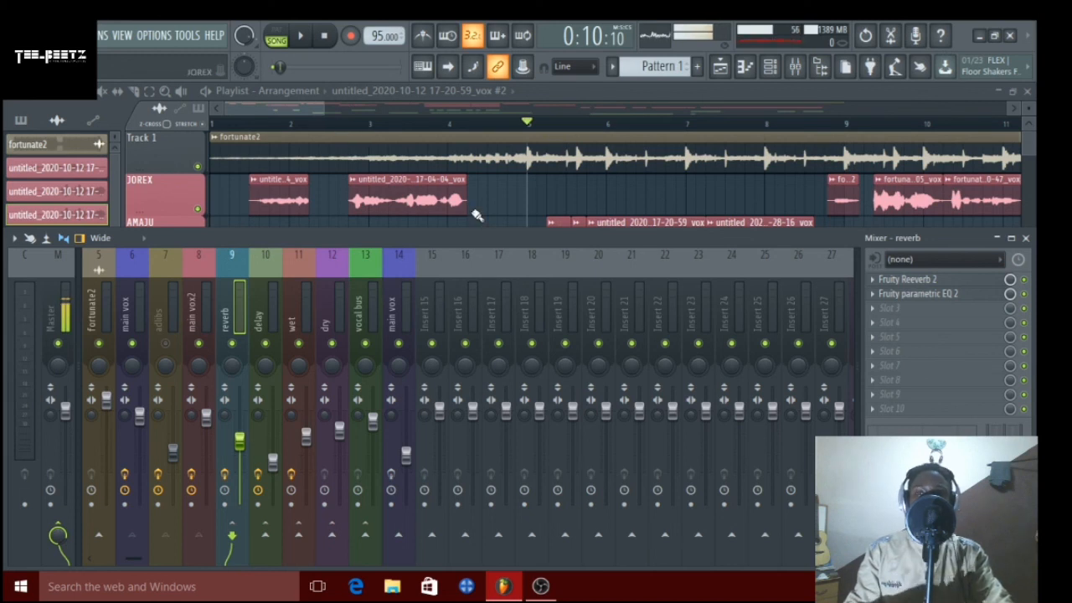
# View the settings of the first Fruity Limiter on the delay track and close it.
pyautogui.click(270, 329)
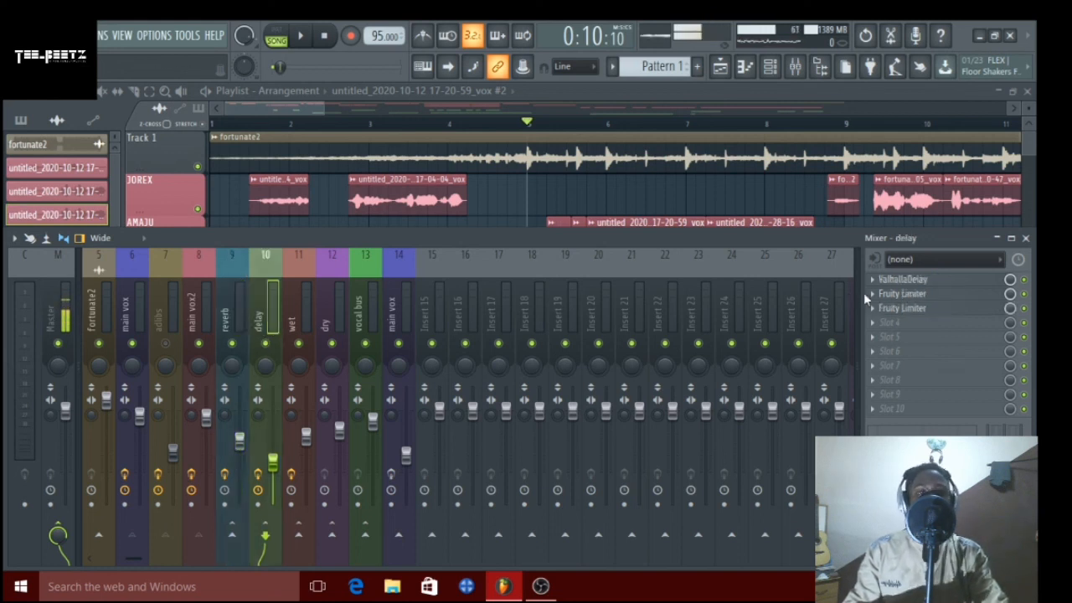
pyautogui.click(903, 295)
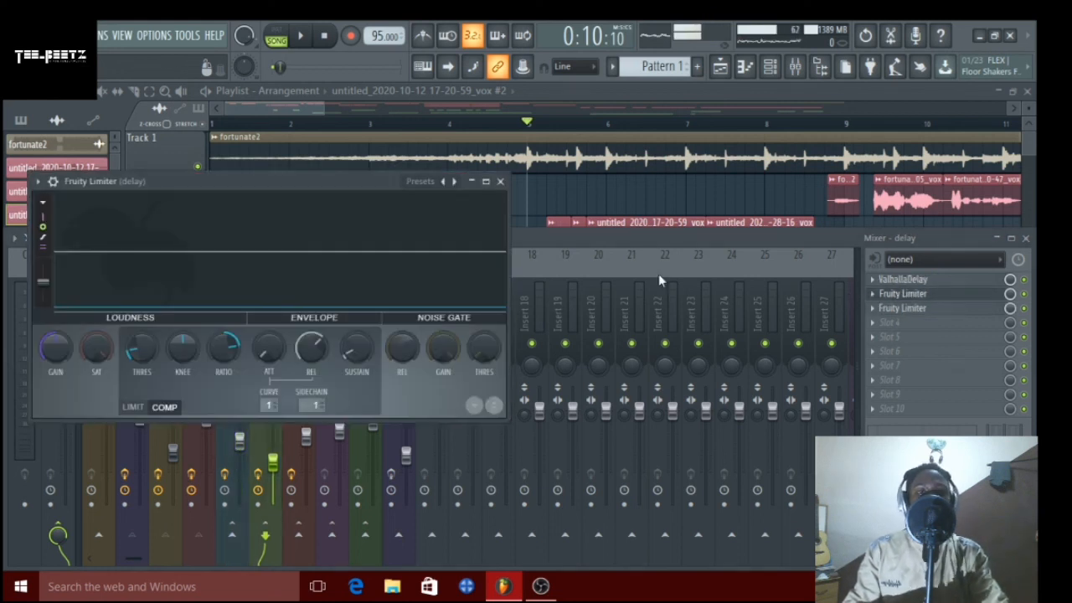
pyautogui.click(500, 181)
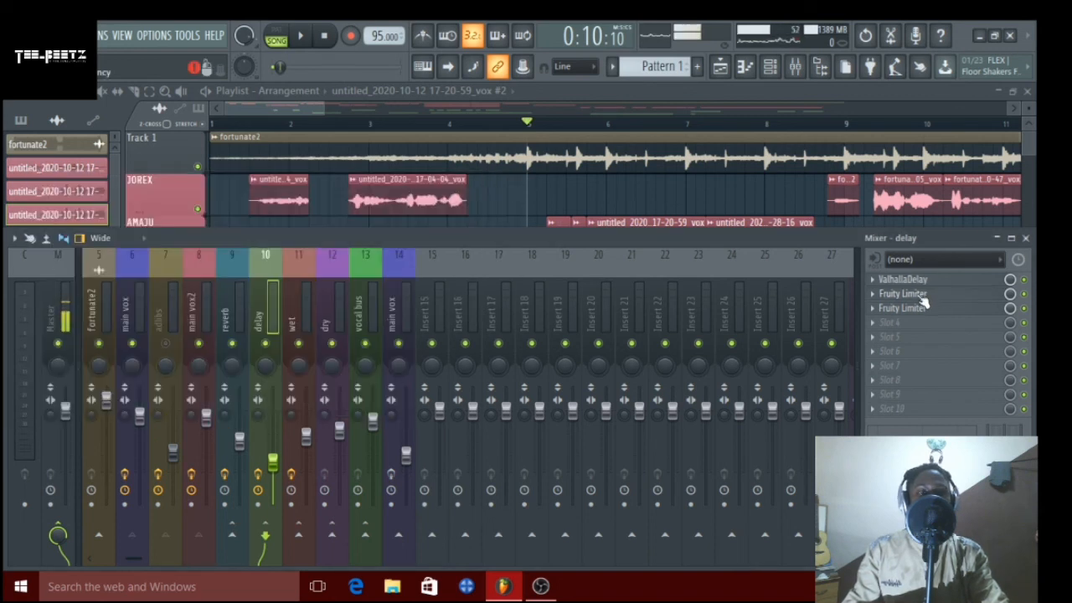